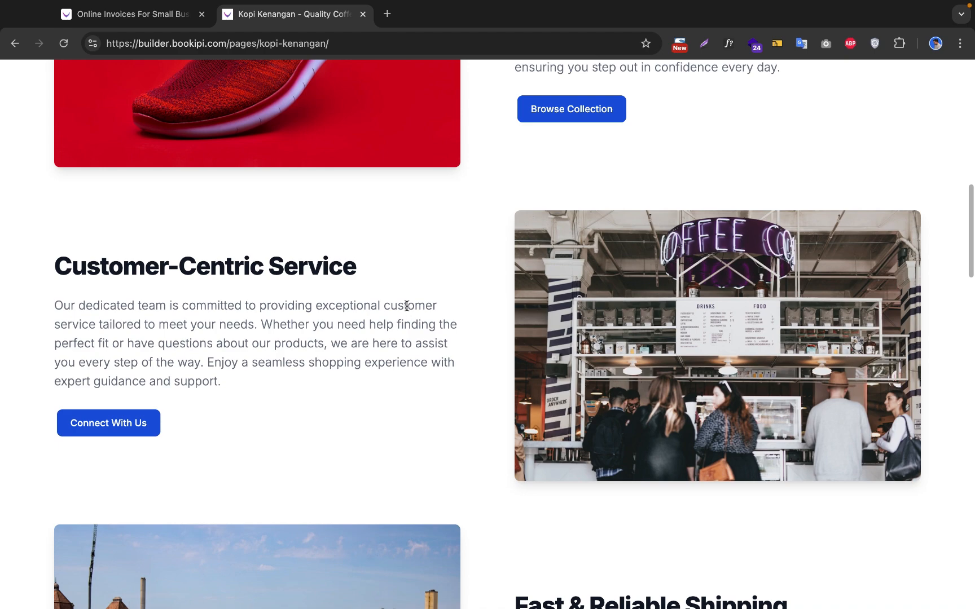
Examine the published Kopi Kenangan website's hero, shoe collection and customer service sections, and its web address
scroll(407, 305, "up", 10)
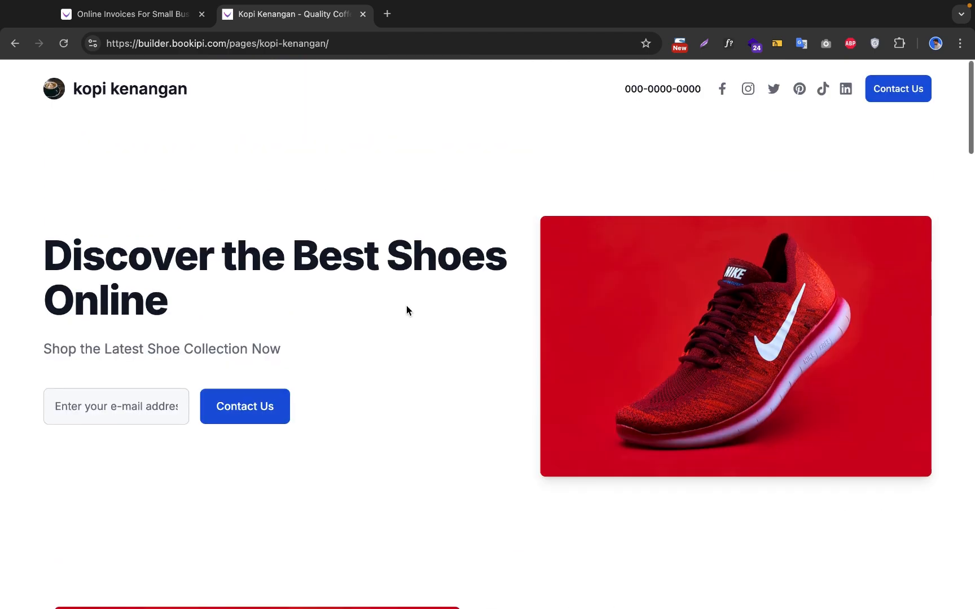
scroll(406, 305, "down", 3)
scroll(407, 305, "up", 3)
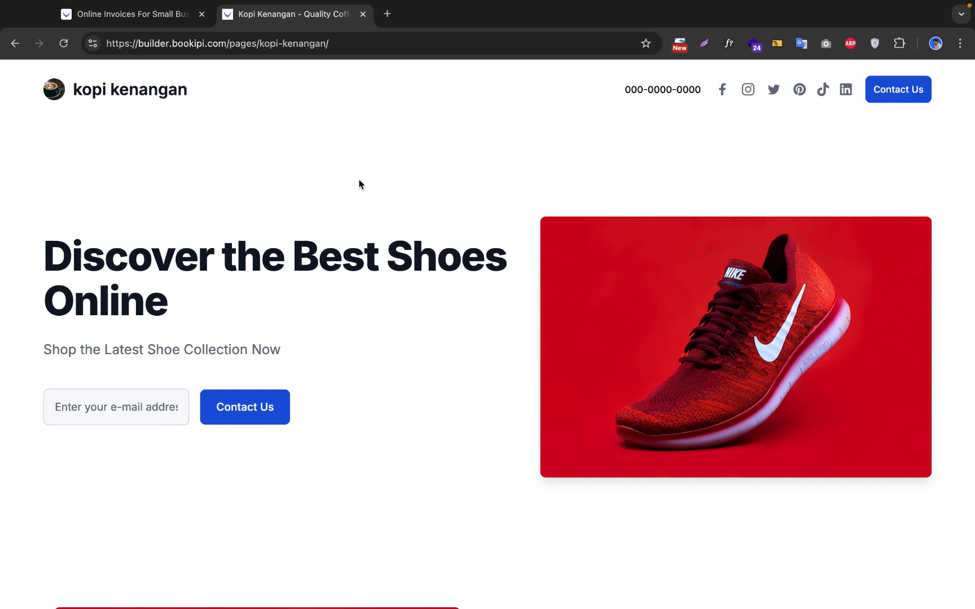
scroll(418, 243, "down", 10)
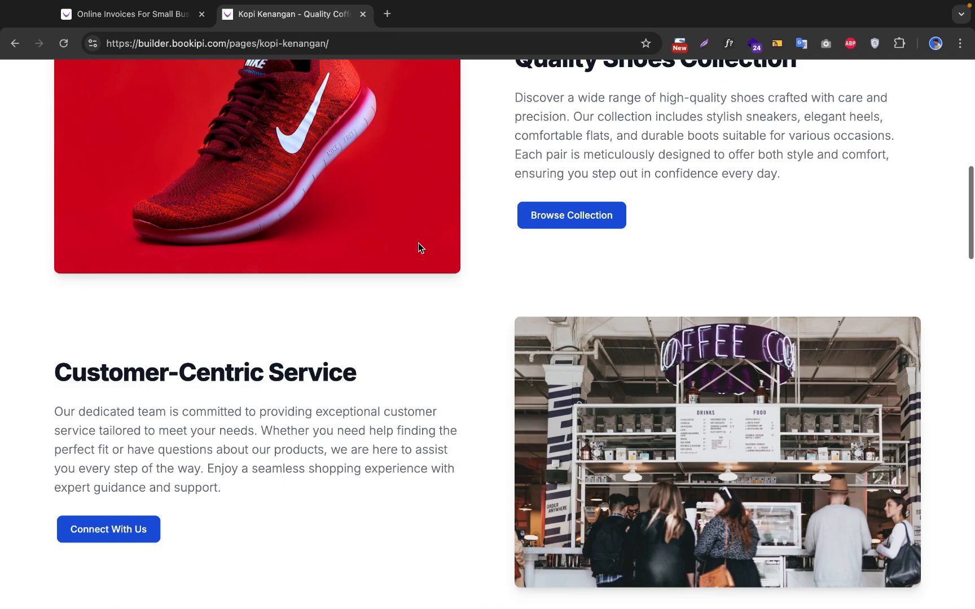
scroll(418, 243, "up", 10)
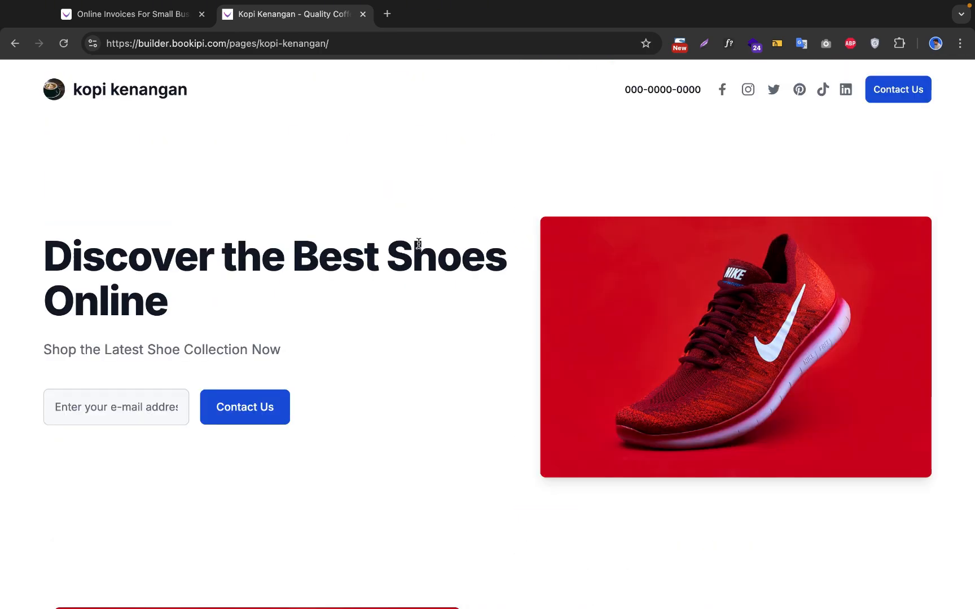
scroll(439, 330, "down", 1)
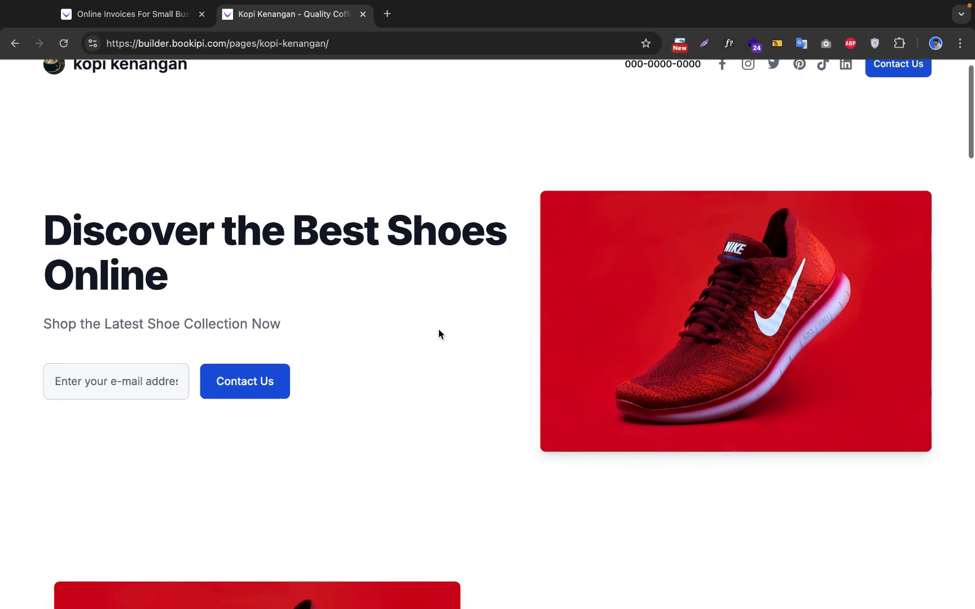
scroll(439, 330, "up", 1)
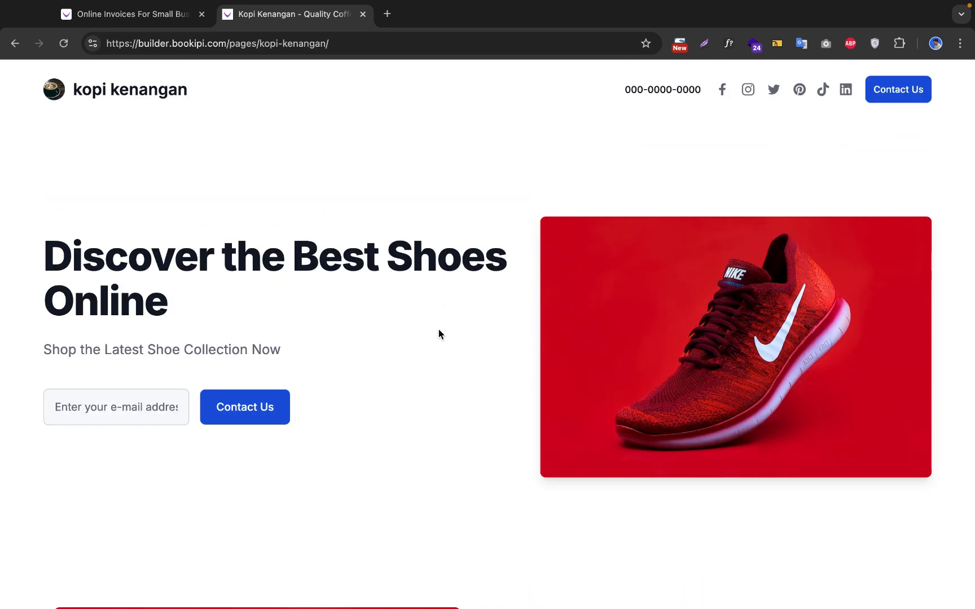
scroll(402, 324, "down", 3)
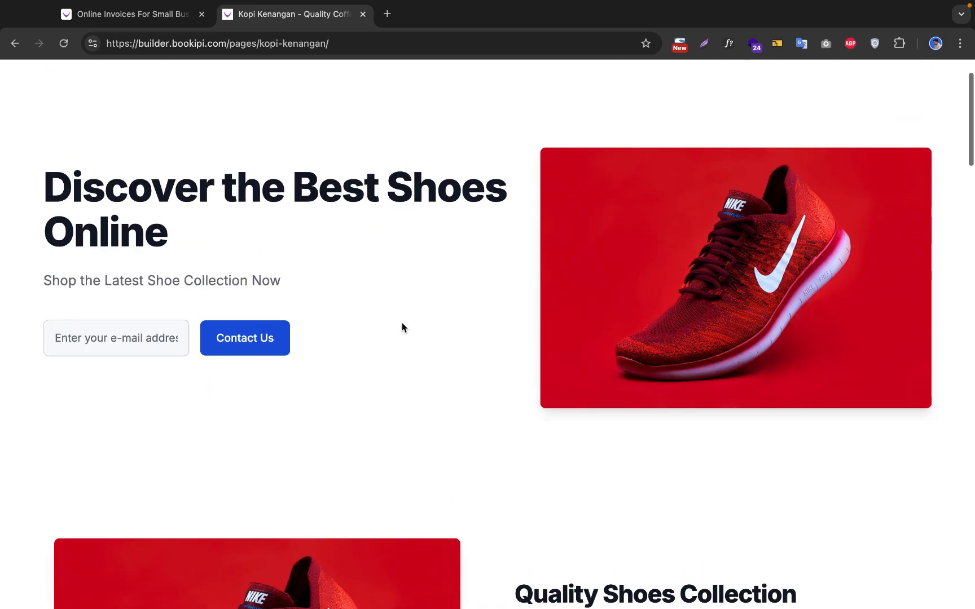
scroll(402, 327, "up", 3)
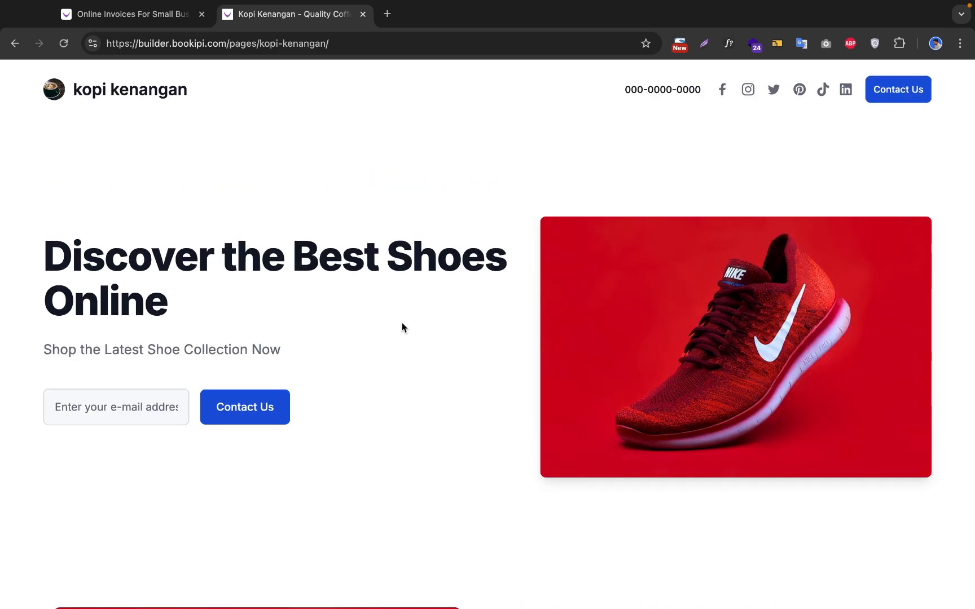
scroll(406, 326, "down", 1)
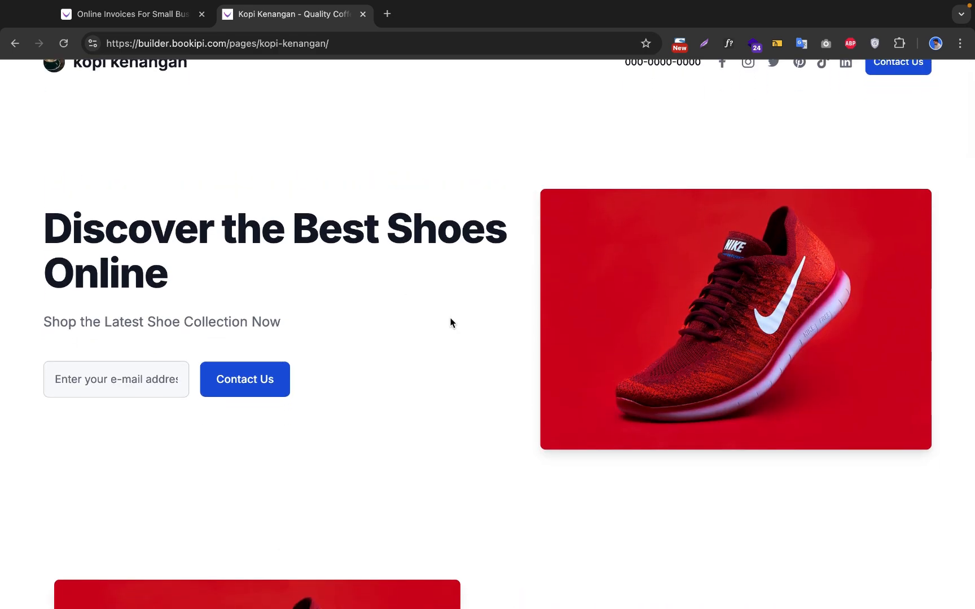
scroll(450, 322, "up", 1)
scroll(450, 322, "down", 10)
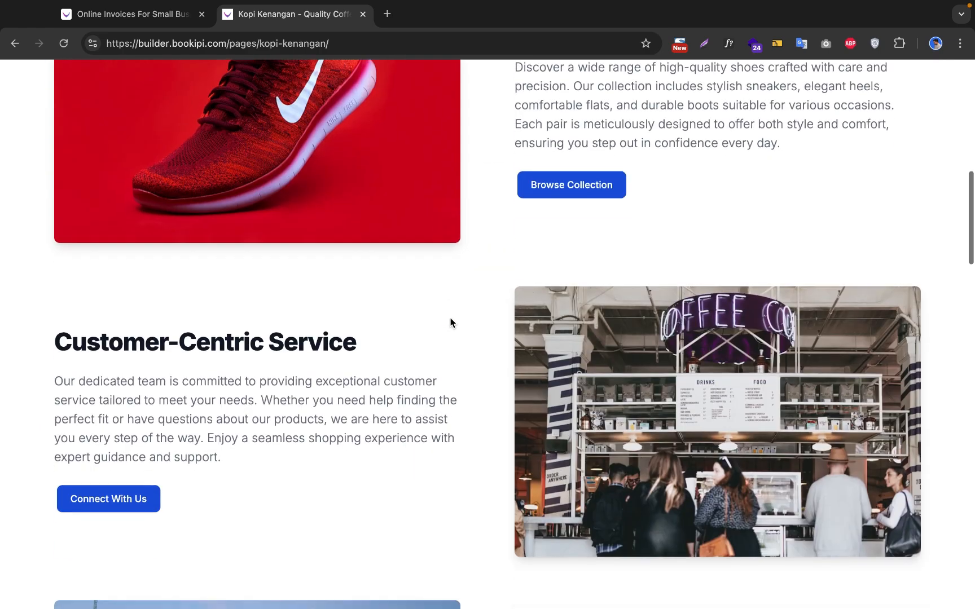
scroll(450, 323, "up", 10)
scroll(450, 323, "down", 1)
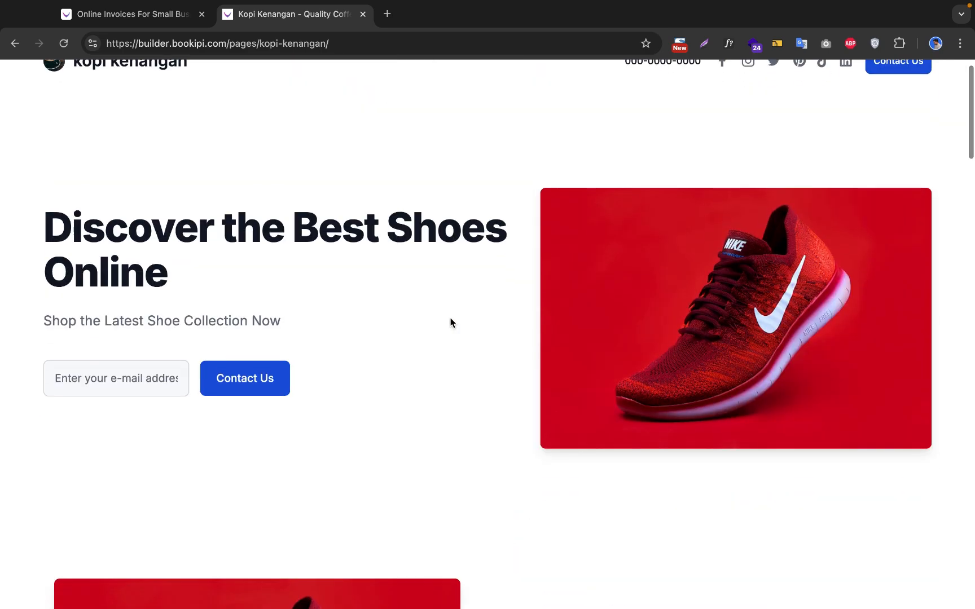
scroll(451, 322, "up", 1)
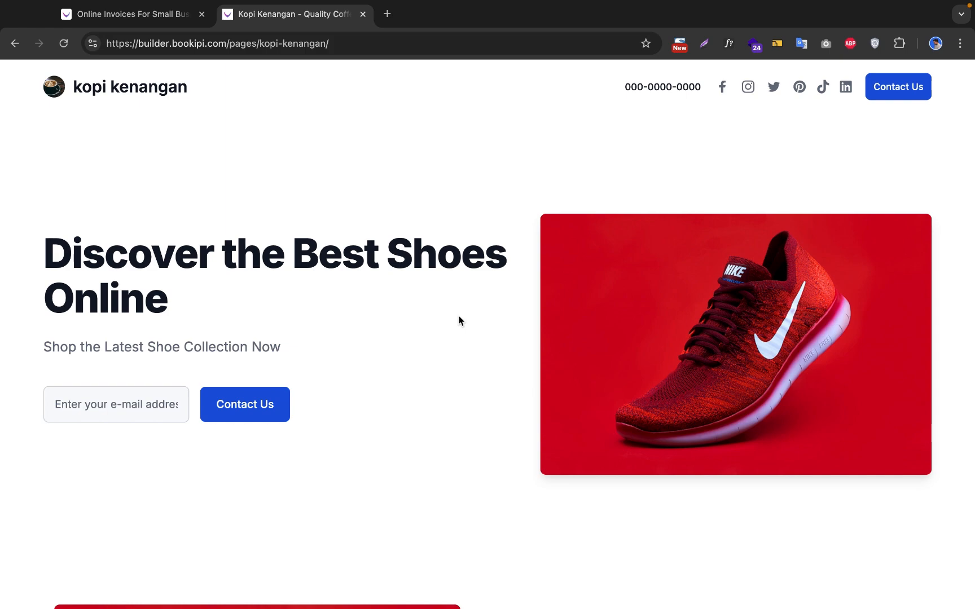
scroll(462, 323, "down", 9)
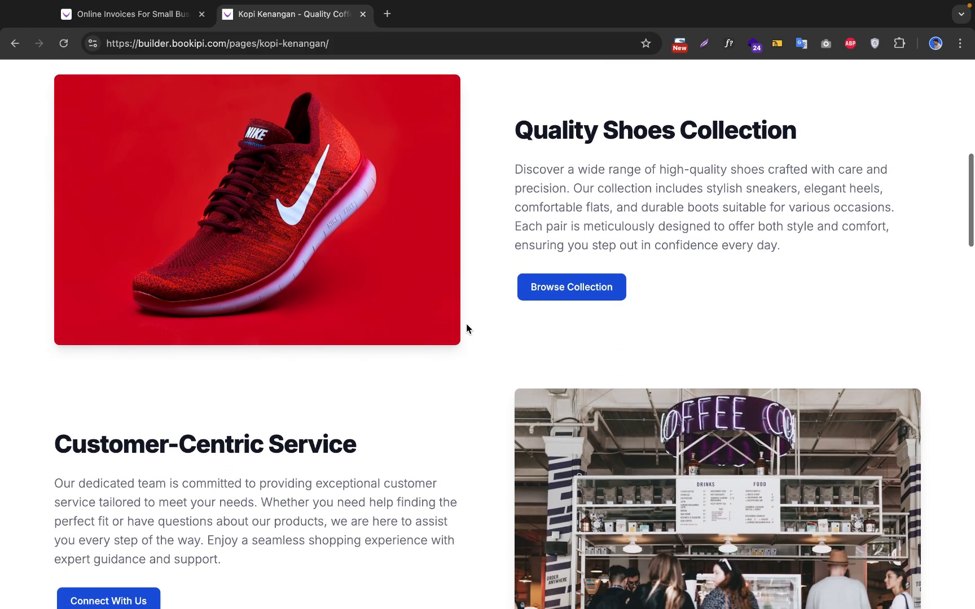
scroll(466, 329, "up", 9)
left_click(359, 41)
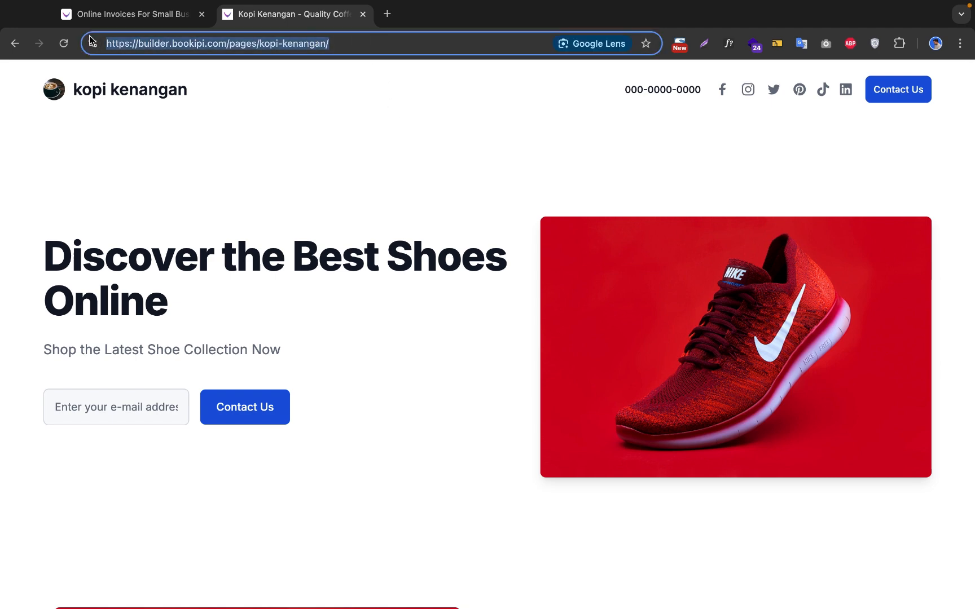
left_click(370, 112)
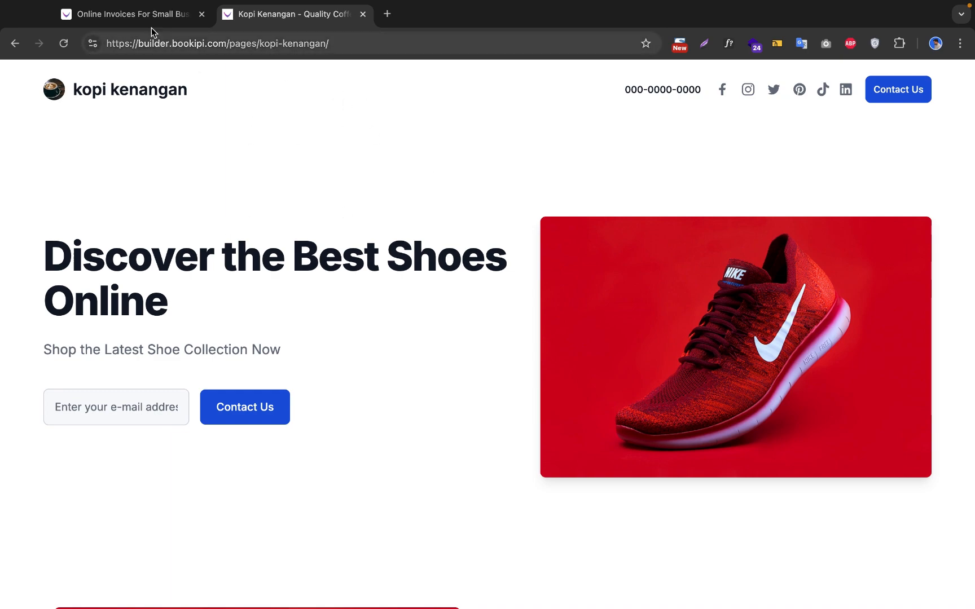
Switch to the Bookipi homepage and review its invoicing, payment and Free Website Builder sections
left_click(125, 14)
scroll(262, 199, "down", 5)
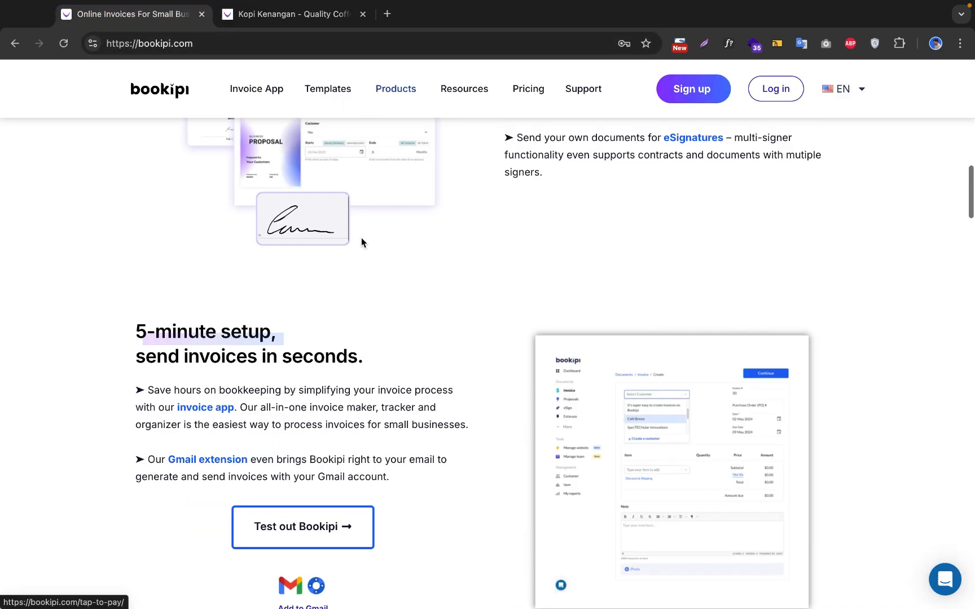
scroll(263, 199, "up", 15)
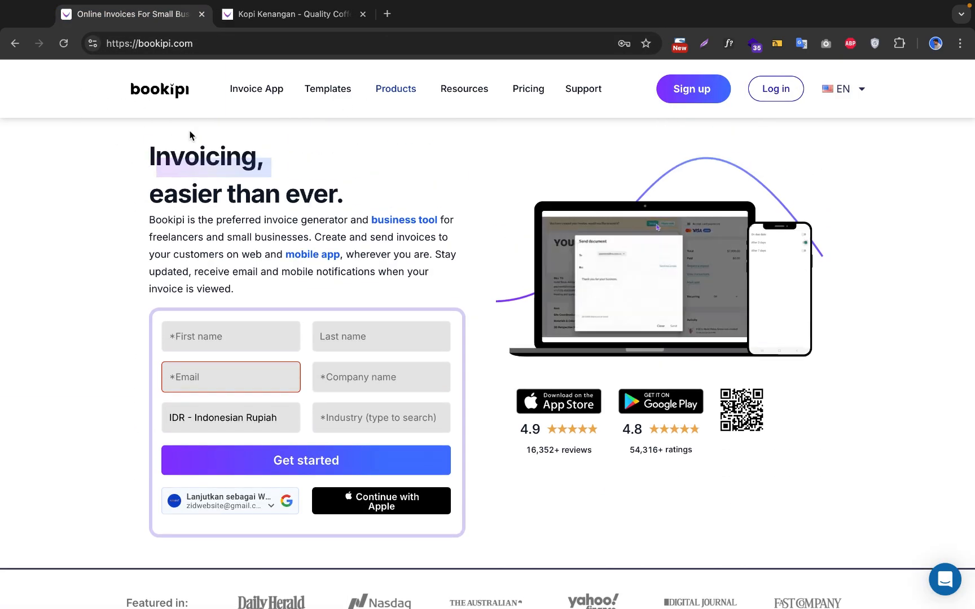
scroll(564, 252, "down", 4)
scroll(564, 253, "down", 15)
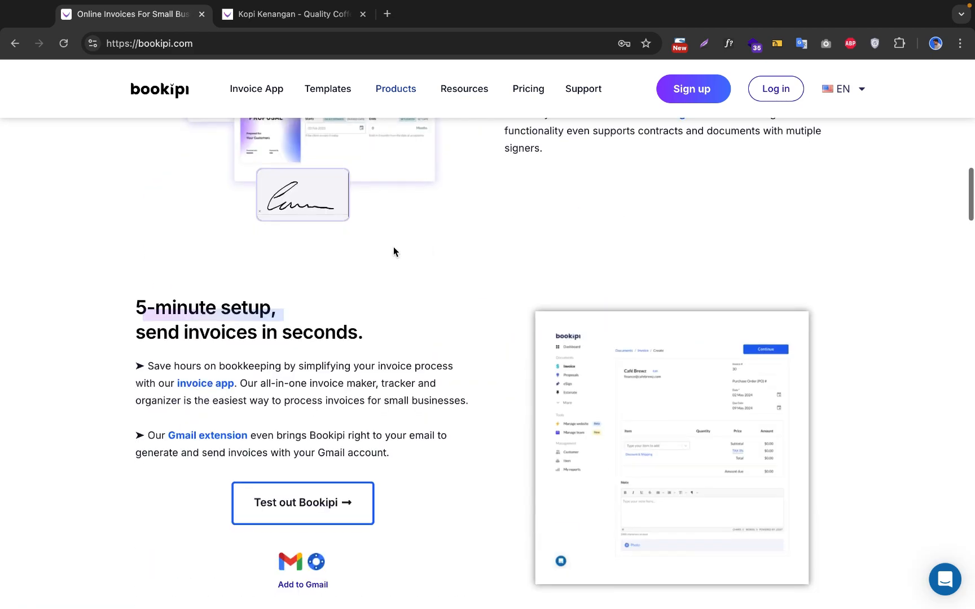
scroll(409, 263, "down", 6)
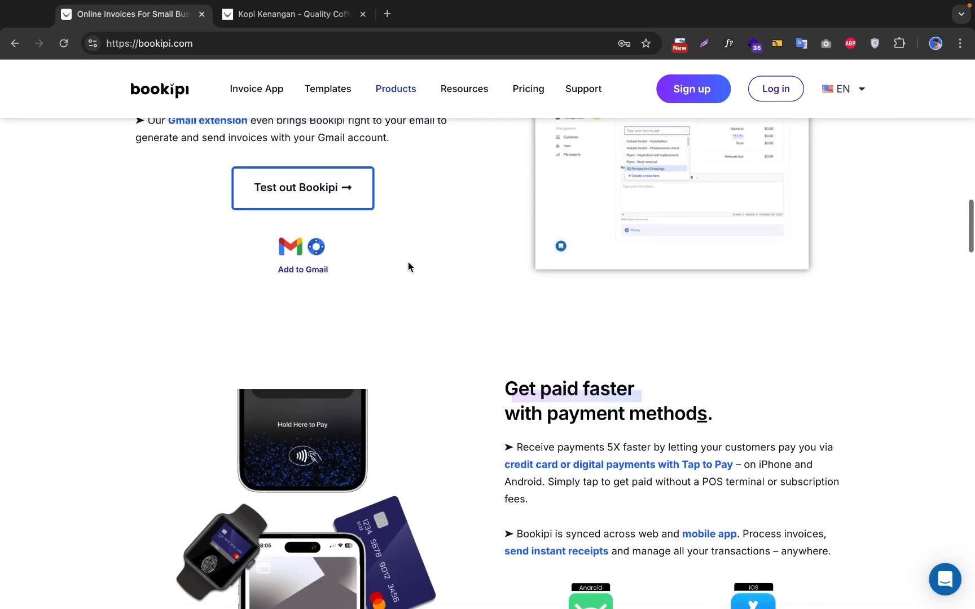
scroll(408, 261, "up", 1)
scroll(408, 262, "down", 4)
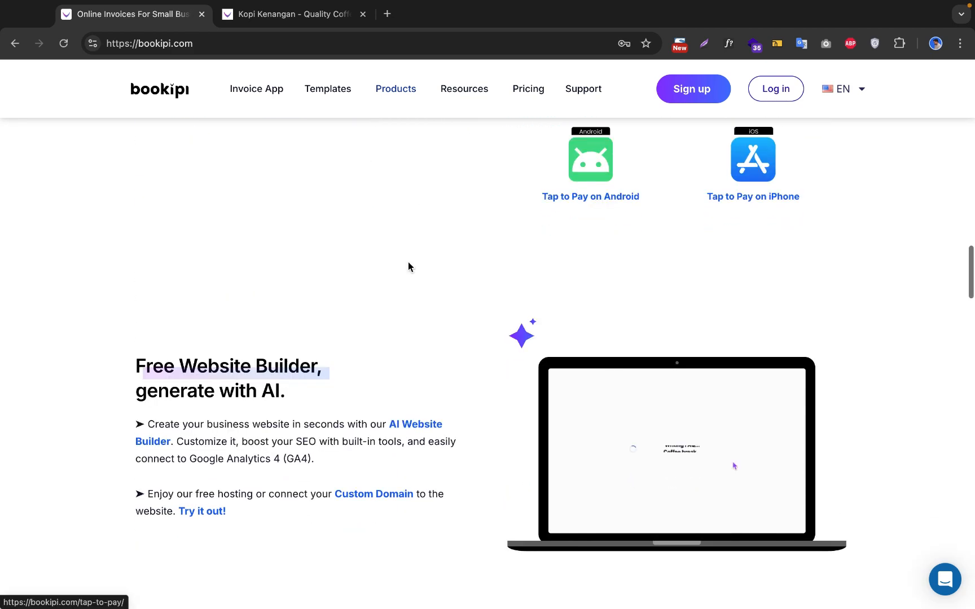
scroll(458, 202, "up", 18)
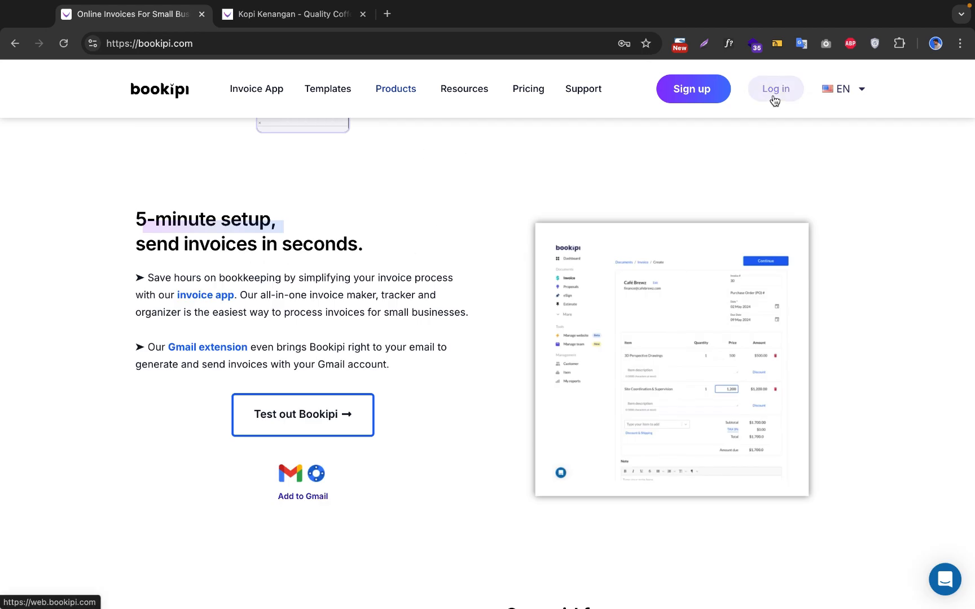
Enter the Bookipi web app and review the dashboard's Faktur, Website, Proposal and eSign options
left_click(675, 93)
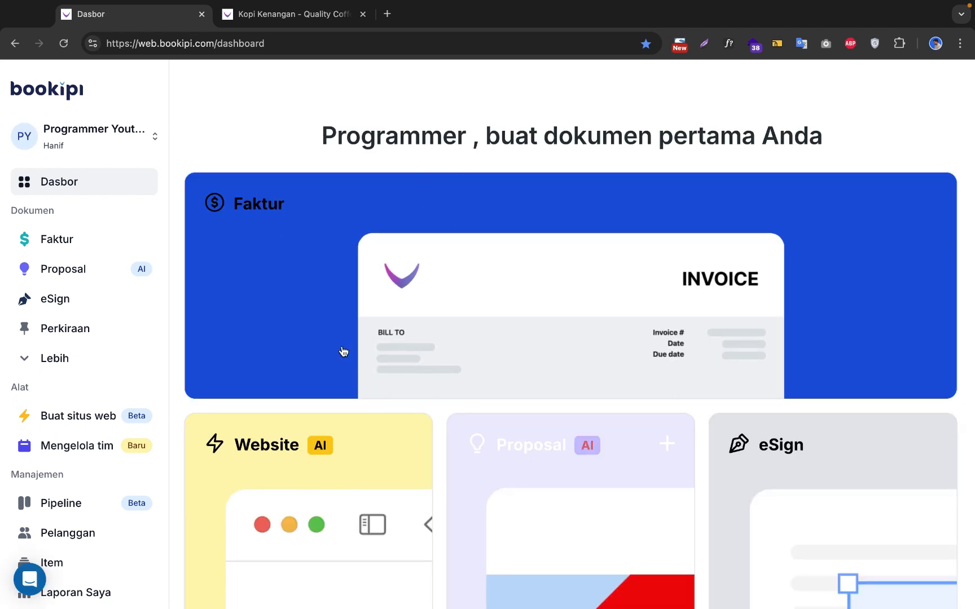
scroll(498, 368, "down", 2)
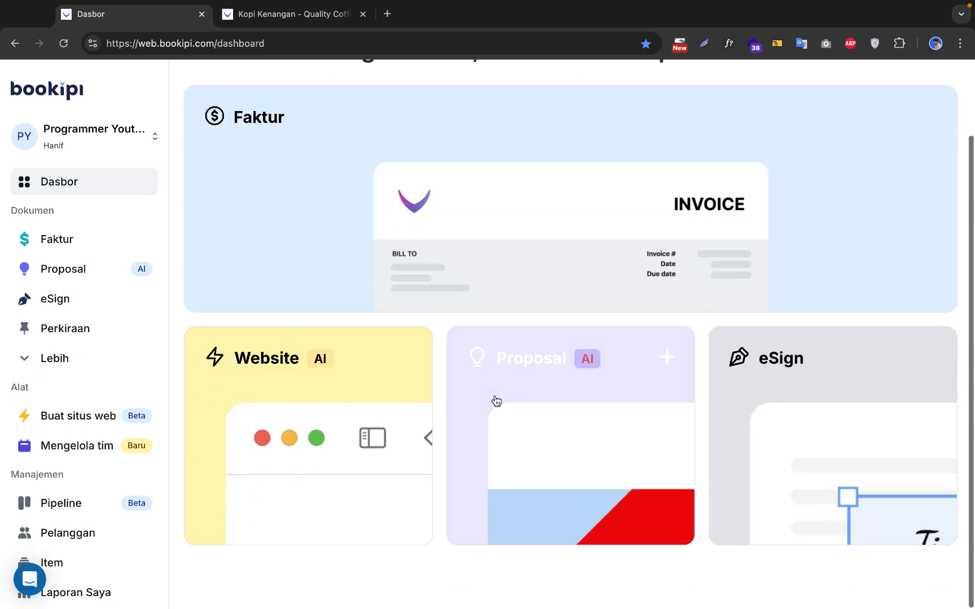
scroll(764, 384, "down", 1)
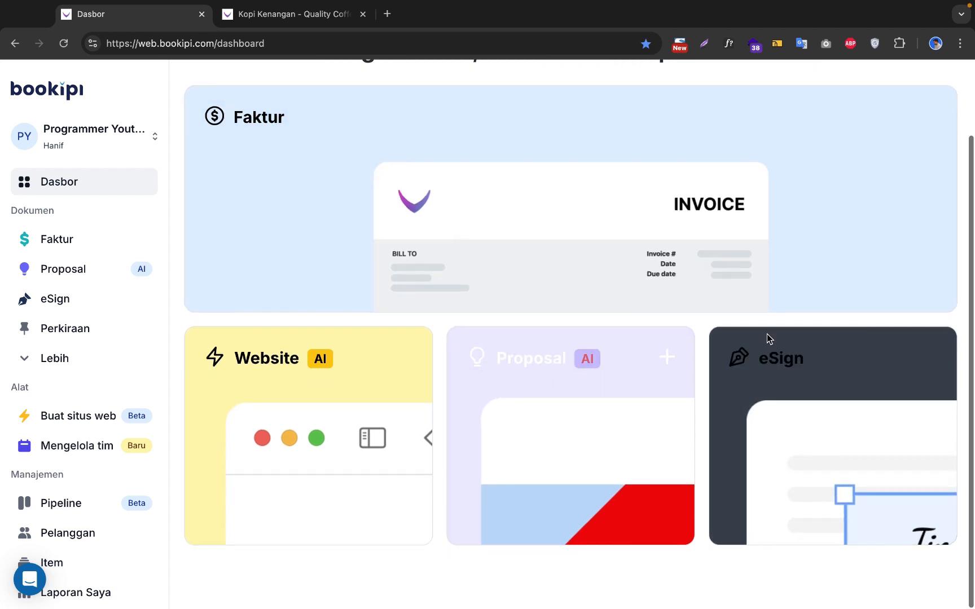
scroll(374, 278, "up", 3)
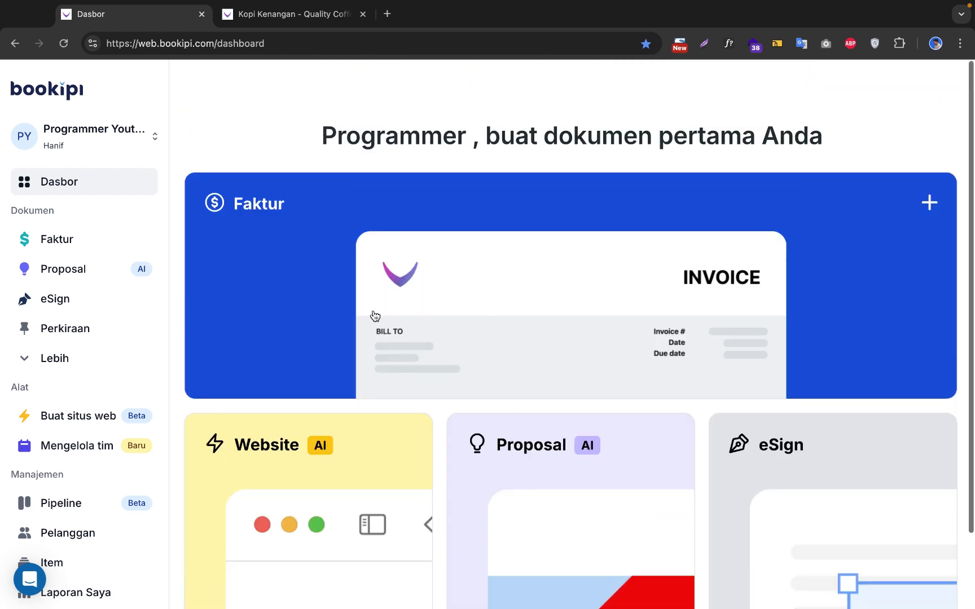
scroll(305, 434, "down", 3)
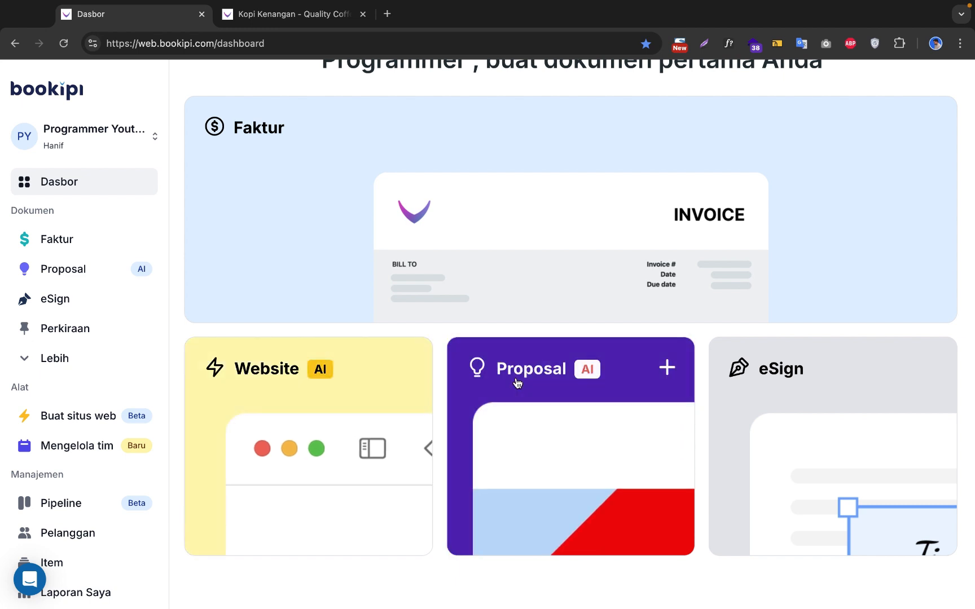
scroll(480, 328, "up", 1)
scroll(480, 327, "up", 2)
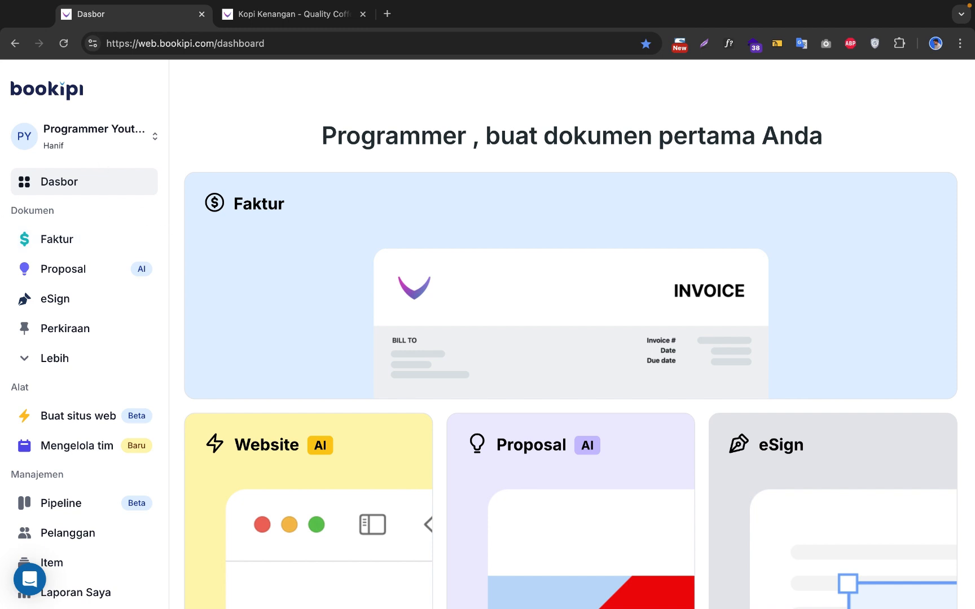
Preview a new invoice (Faktur) and its Add Customer form, closing the form without saving a customer
left_click(385, 286)
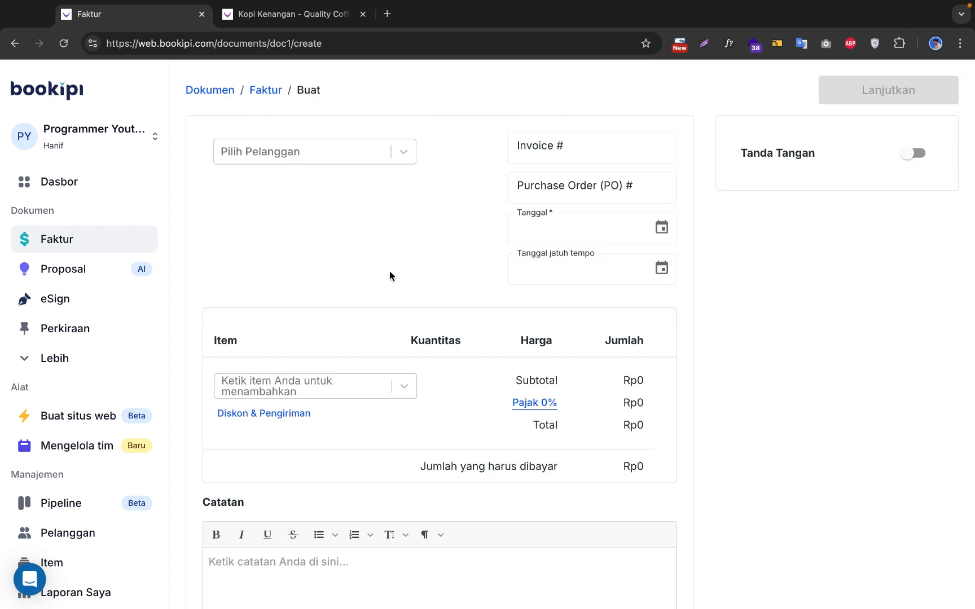
left_click(402, 152)
key("Return")
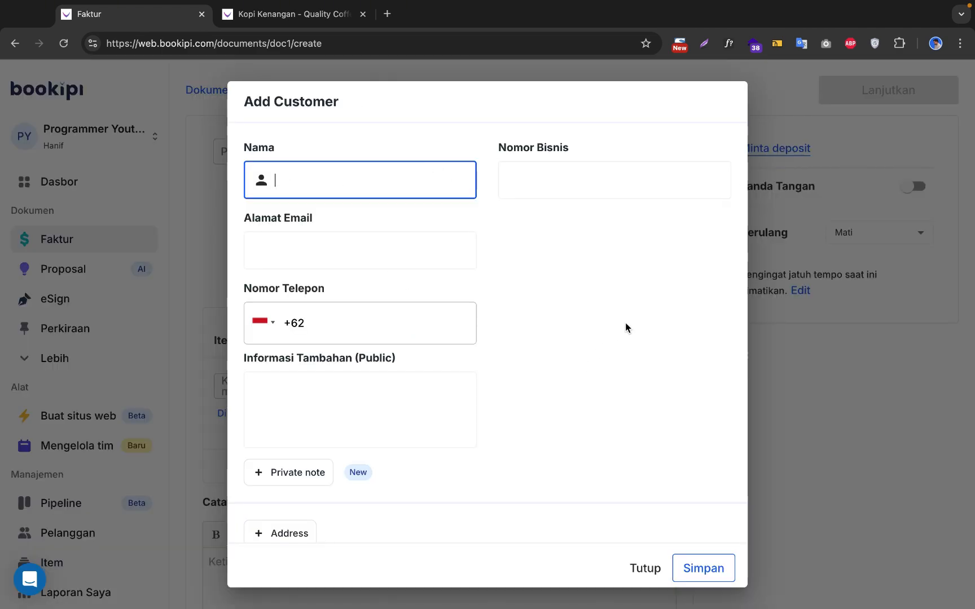
left_click(850, 411)
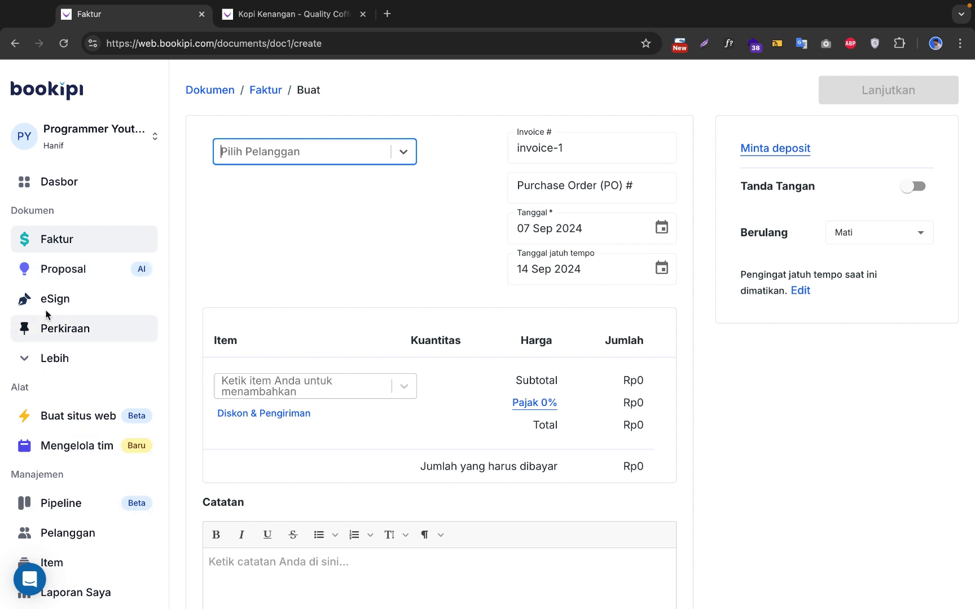
Open the AI website builder (Buat situs web)
left_click(68, 418)
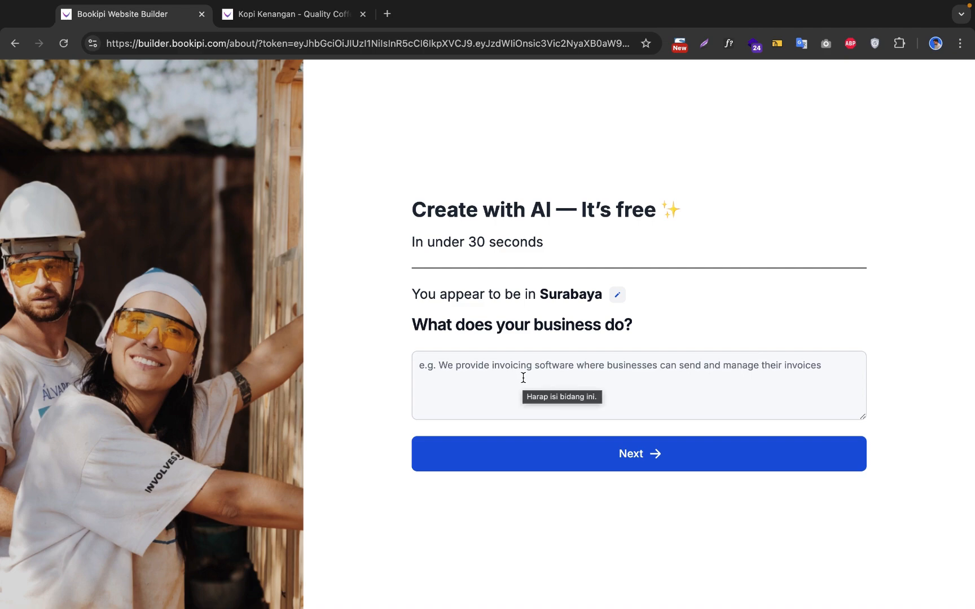
Return to the published Kopi Kenangan site and examine it from the hero section through the testimonial, FAQ and location map
left_click(268, 13)
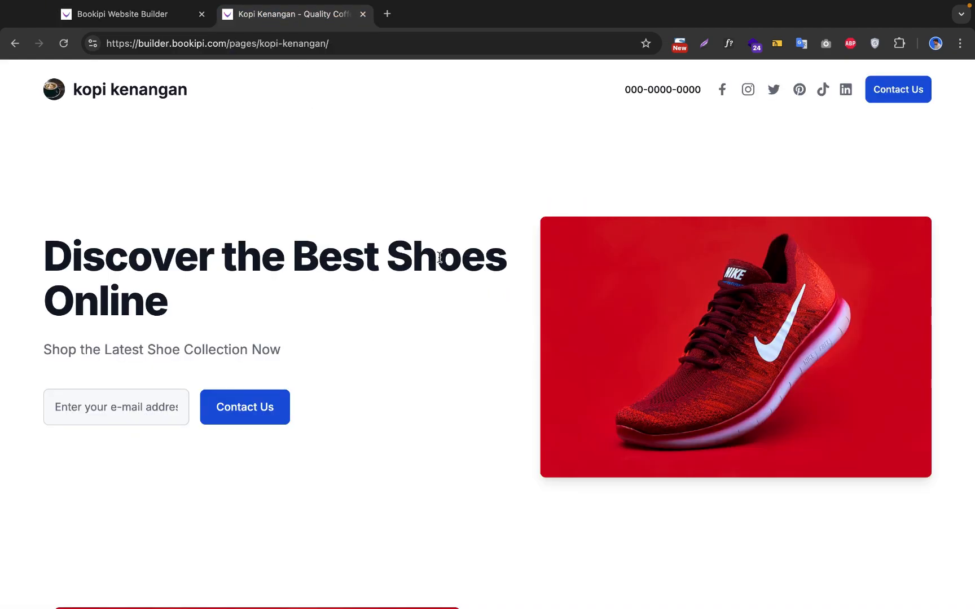
scroll(446, 321, "down", 5)
scroll(445, 318, "down", 5)
scroll(444, 318, "up", 10)
scroll(445, 318, "down", 5)
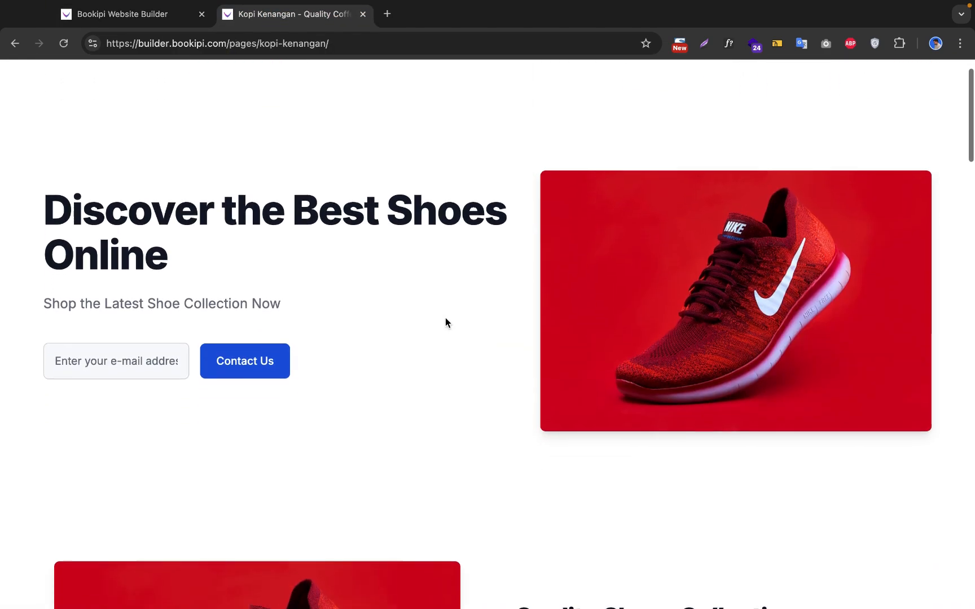
scroll(444, 318, "down", 20)
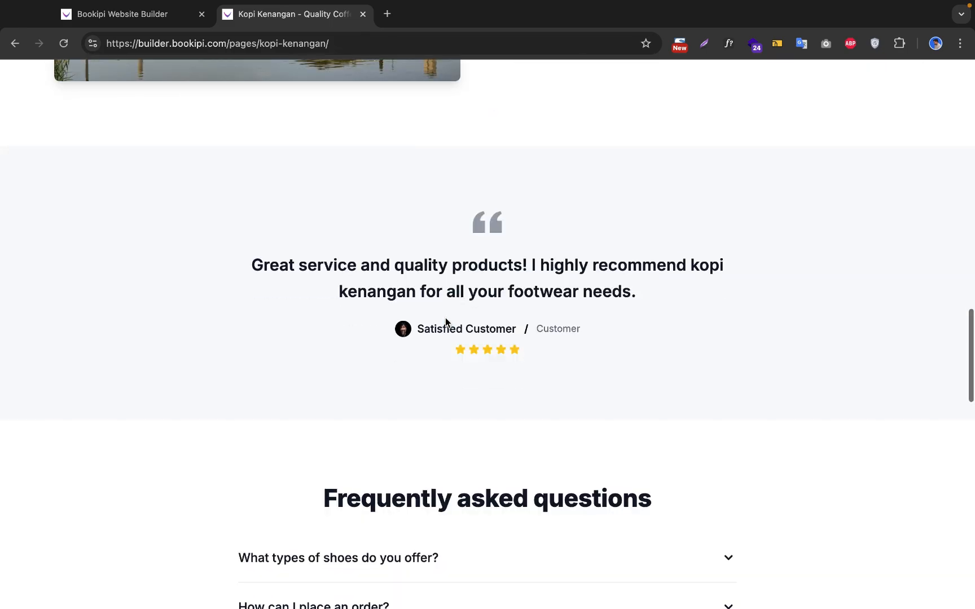
scroll(444, 318, "down", 20)
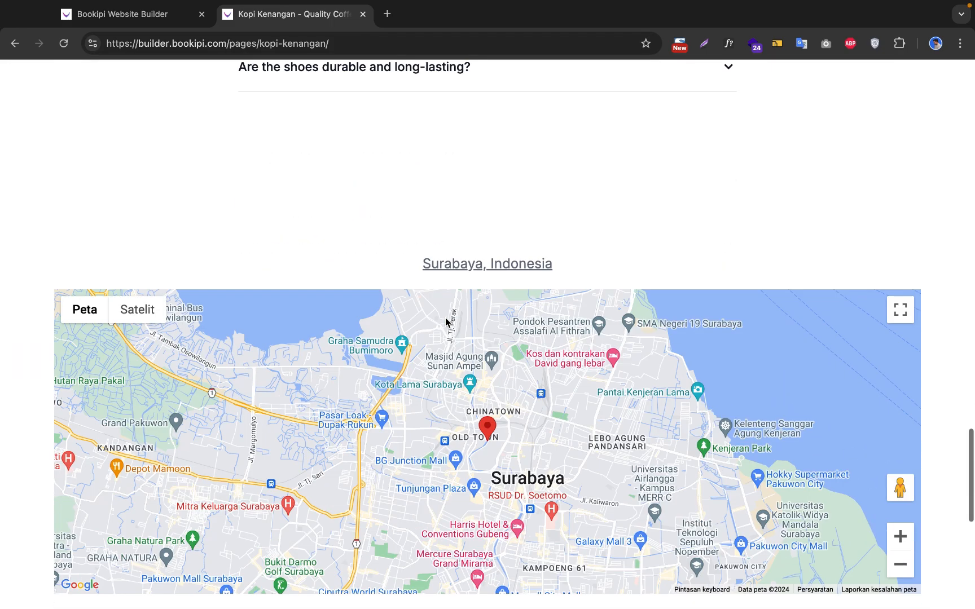
Return from the sample site to the website creation form and set the business location to Jakarta
scroll(445, 318, "down", 2)
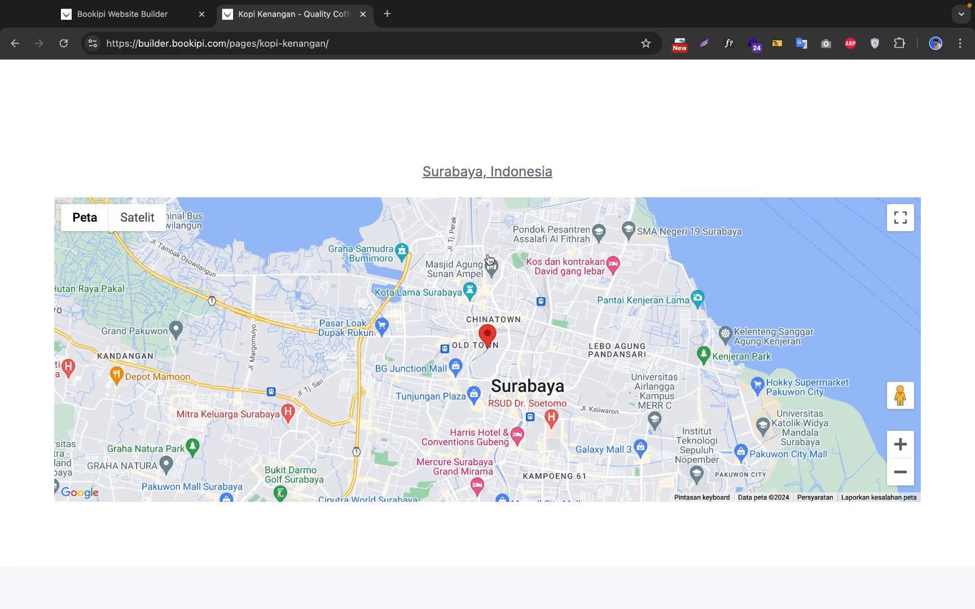
left_click(131, 13)
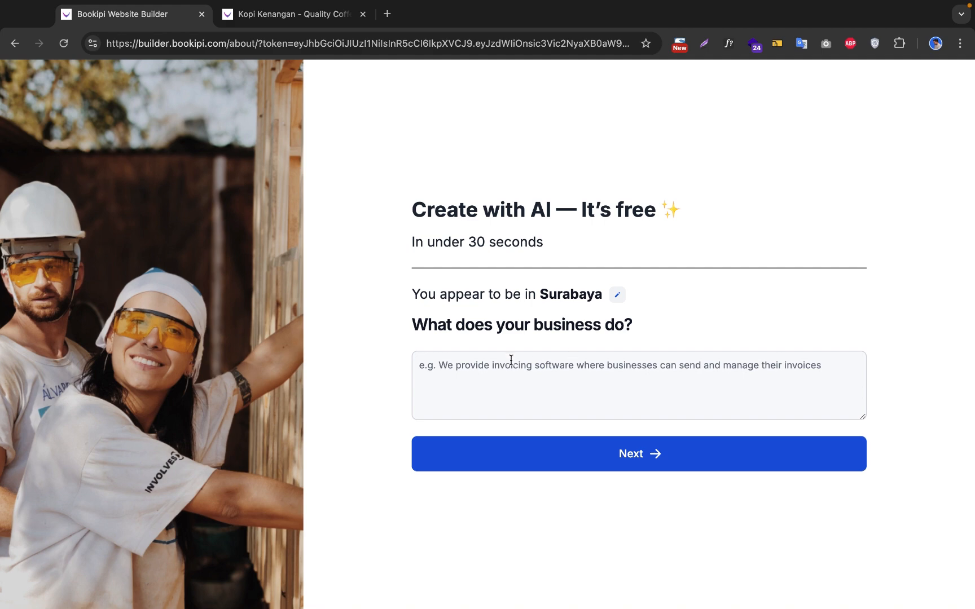
left_click(505, 379)
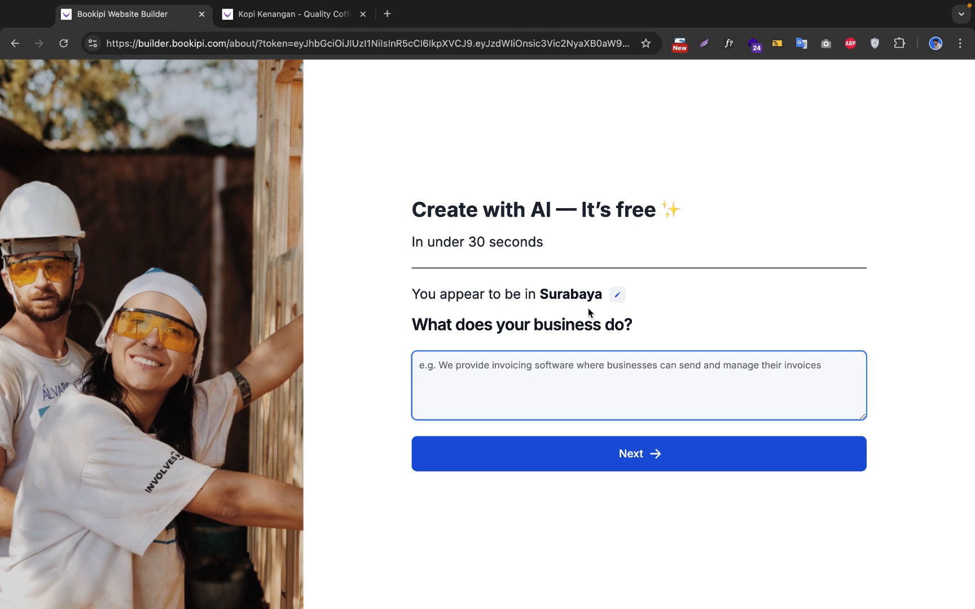
left_click(618, 294)
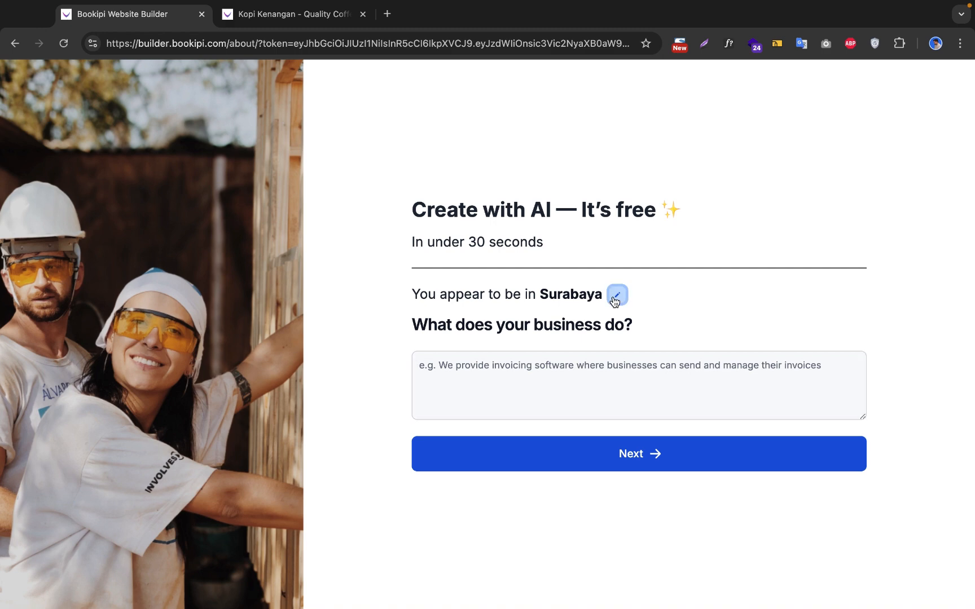
double_click(480, 325)
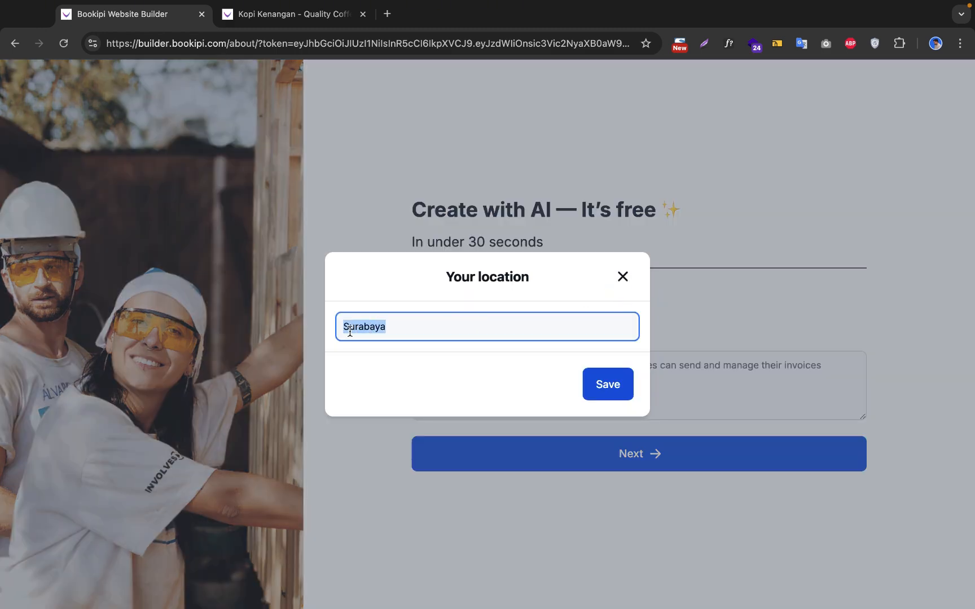
key("BackSpace")
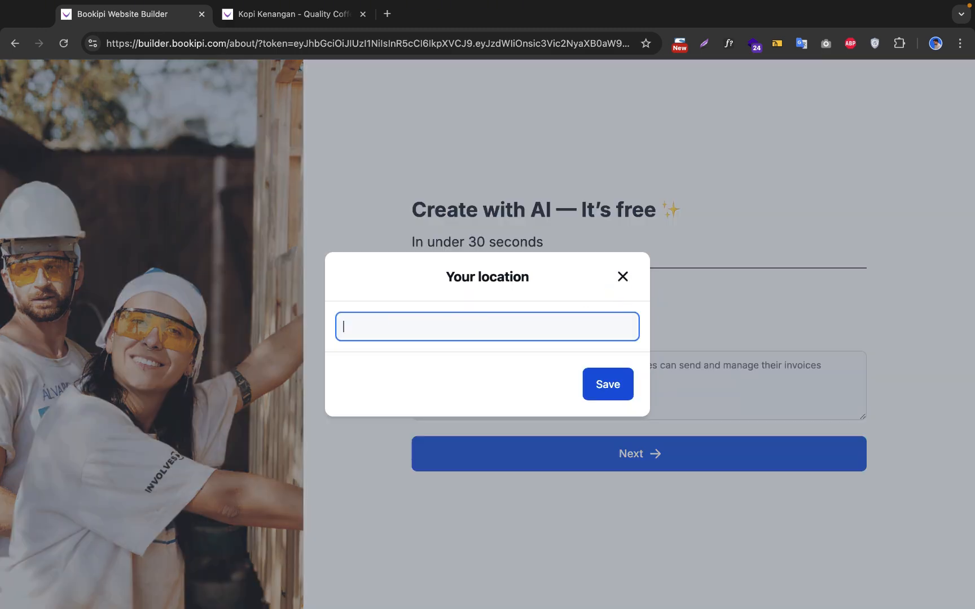
left_click(515, 361)
left_click(624, 282)
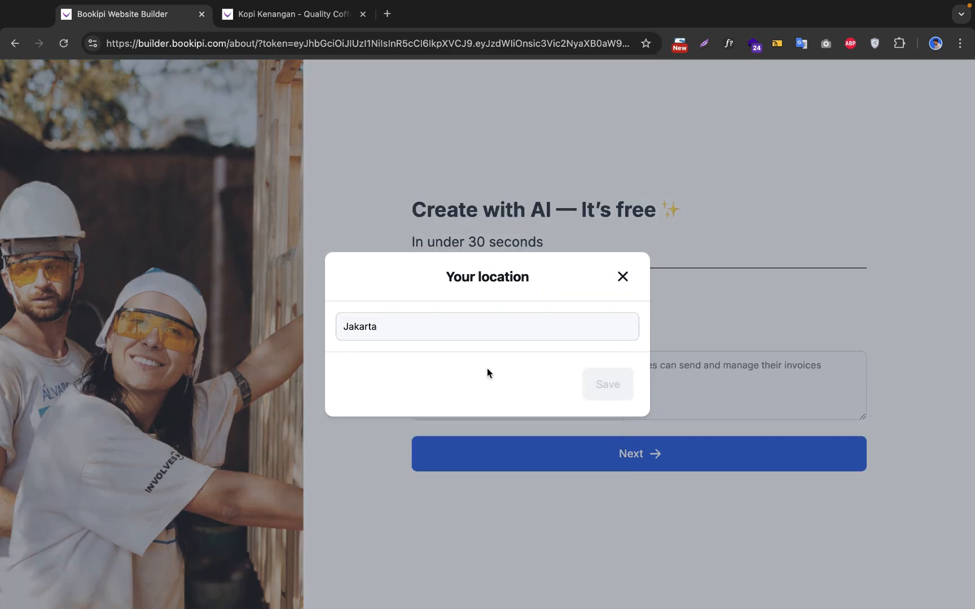
left_click(531, 328)
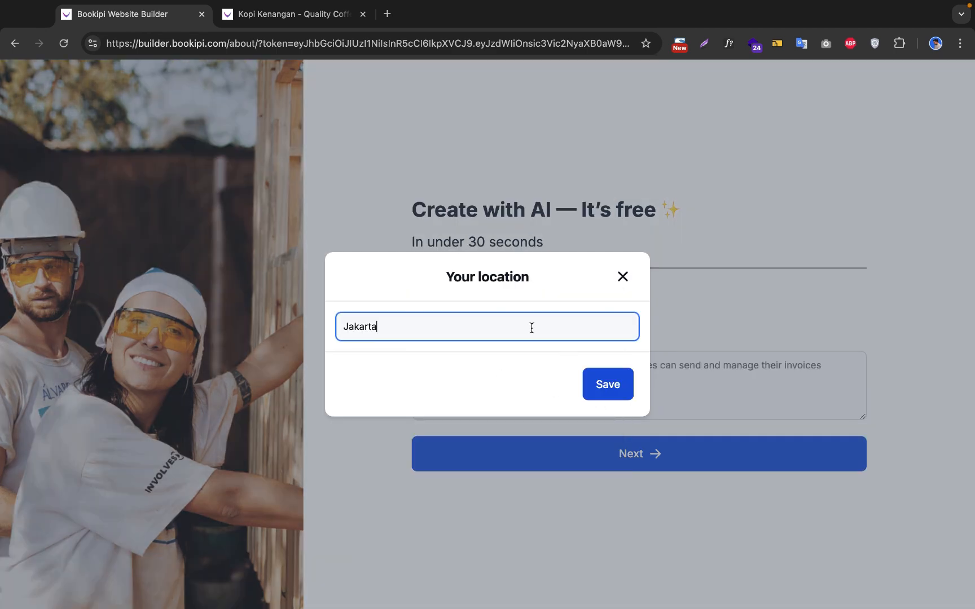
left_click(602, 388)
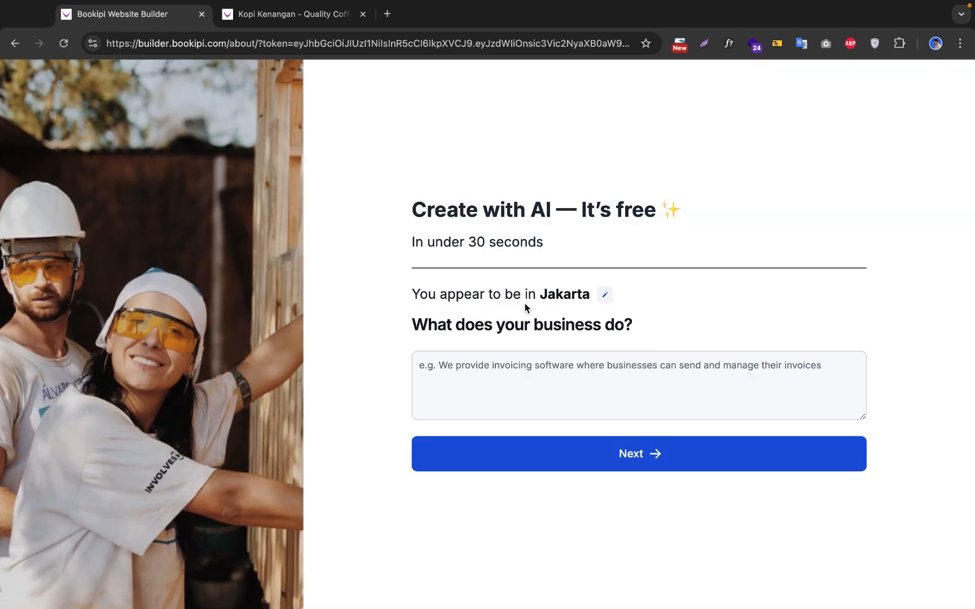
Describe the business as "Buat website perusahan roti manis" and continue to the business name page
left_click(518, 370)
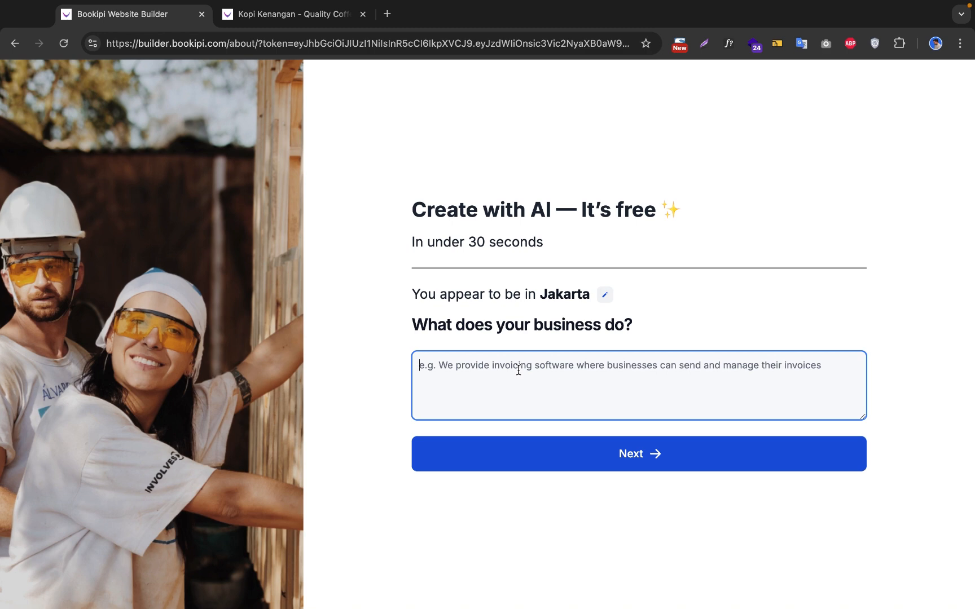
type("Buat website perusahan roti manis")
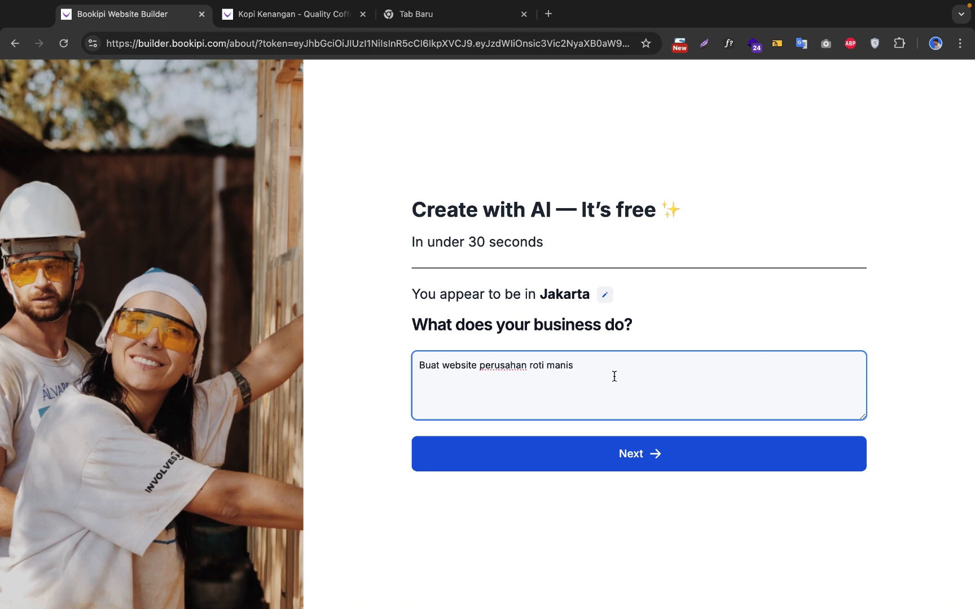
left_click(581, 465)
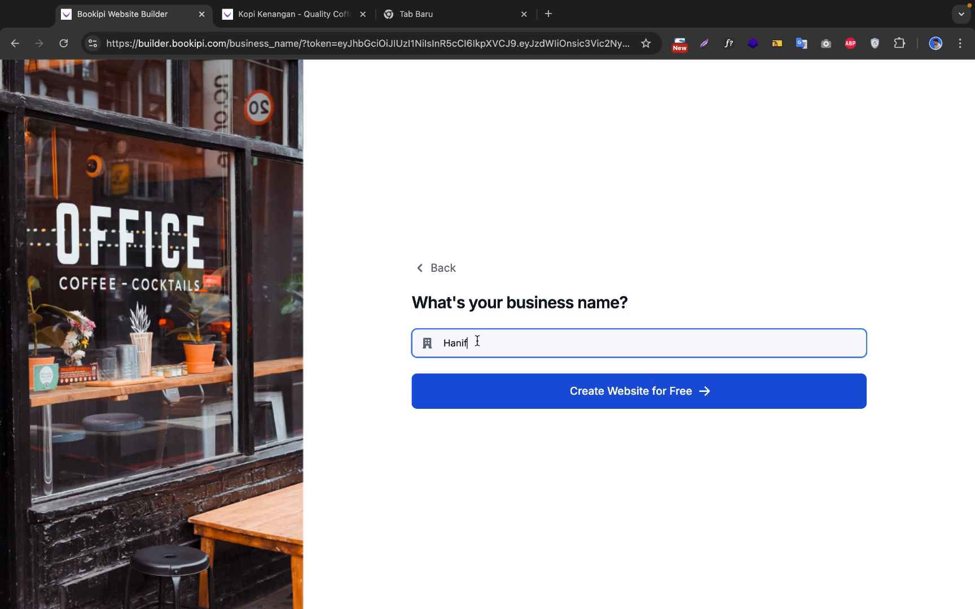
Replace the business name with "Roti Manis" and generate the free website
left_click_drag(477, 342, 430, 341)
key("BackSpace")
type("Roti Manis")
left_click(526, 403)
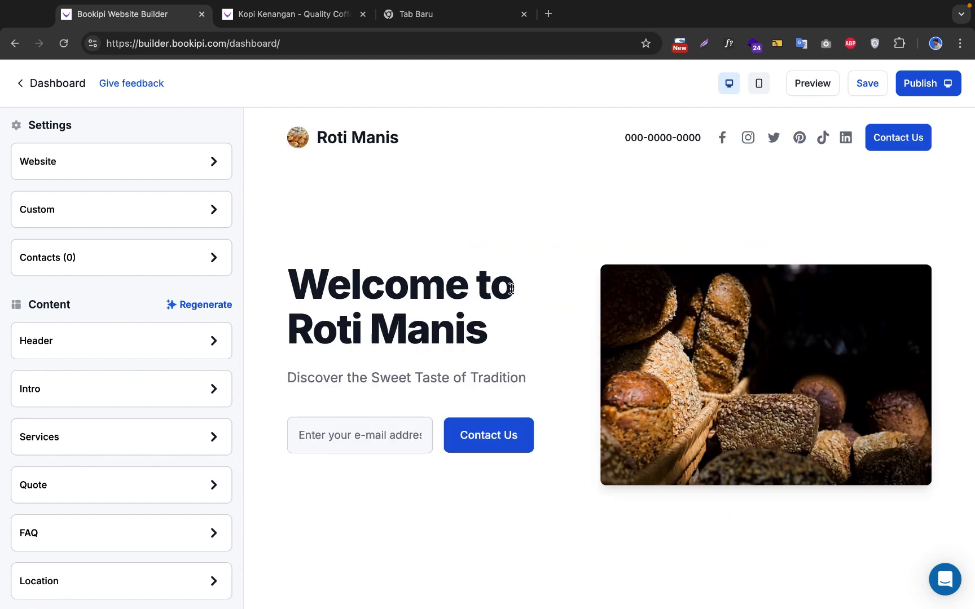
Look through the generated Roti Manis page from the hero section down and return to its beginning
scroll(487, 355, "down", 10)
scroll(487, 355, "down", 10)
scroll(590, 322, "down", 2)
scroll(414, 336, "up", 2)
scroll(414, 336, "down", 15)
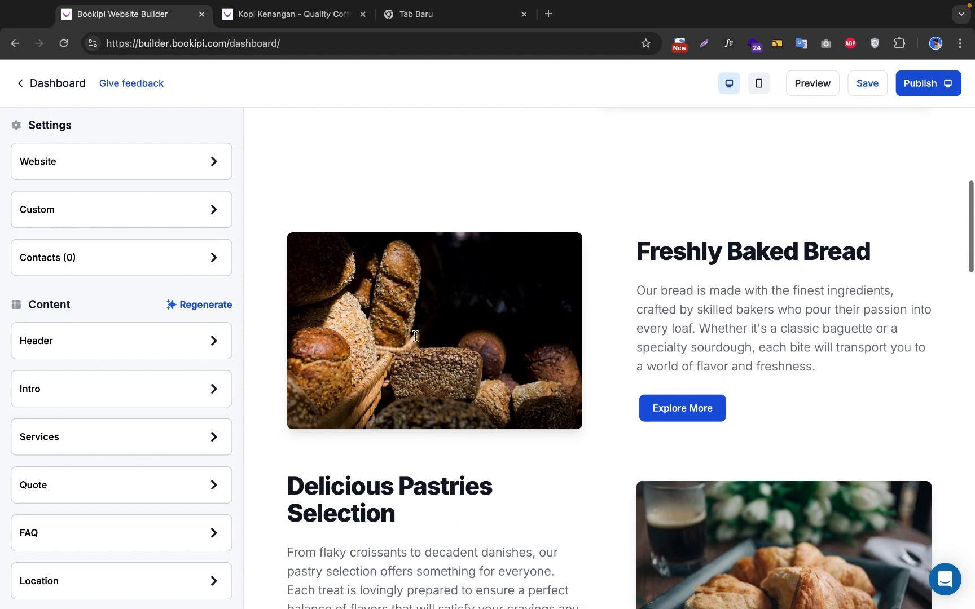
scroll(379, 335, "up", 15)
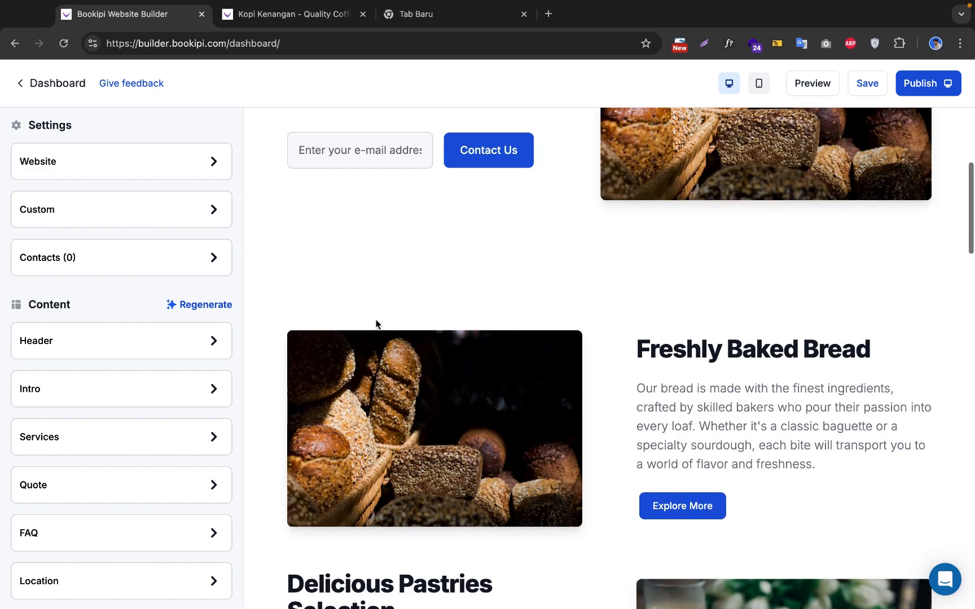
Open the Website settings and review the site name, logo and favicon options
left_click(83, 168)
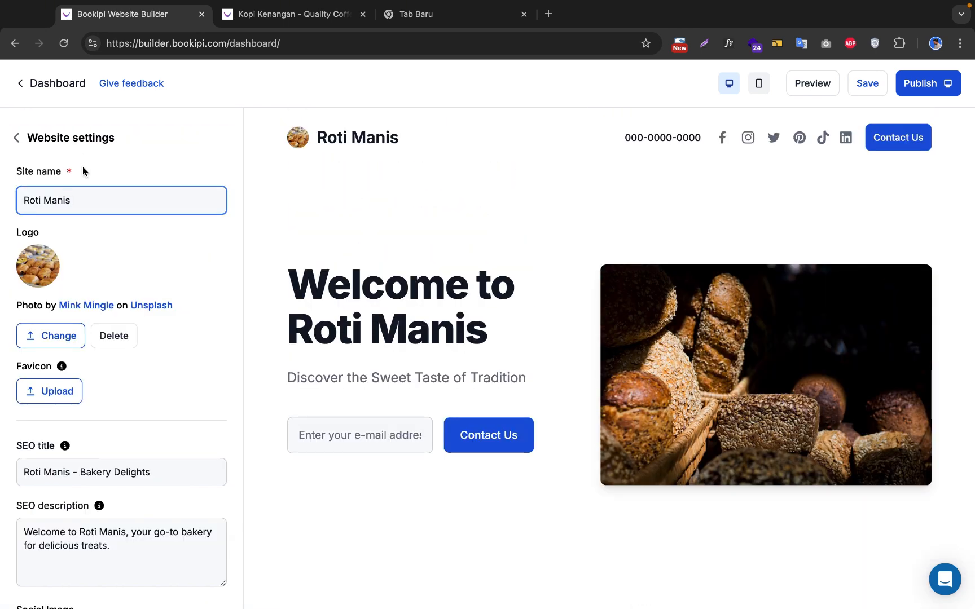
scroll(133, 404, "down", 4)
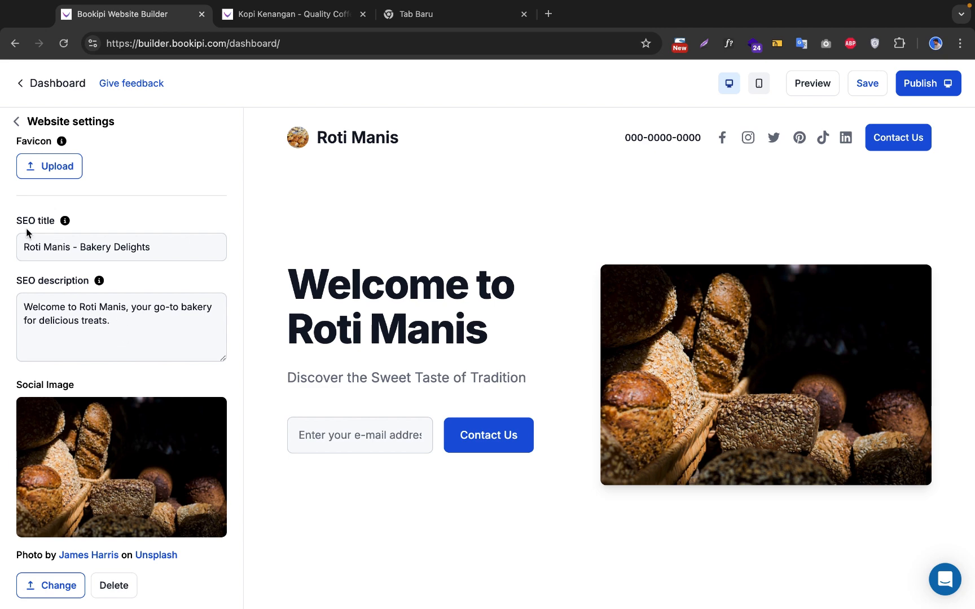
scroll(63, 178, "up", 4)
left_click(17, 138)
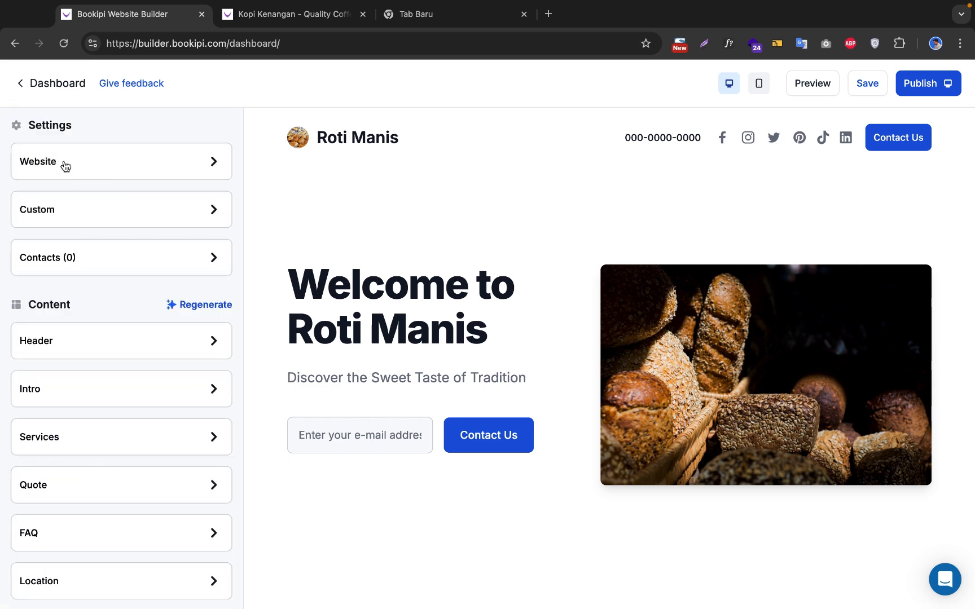
left_click(49, 169)
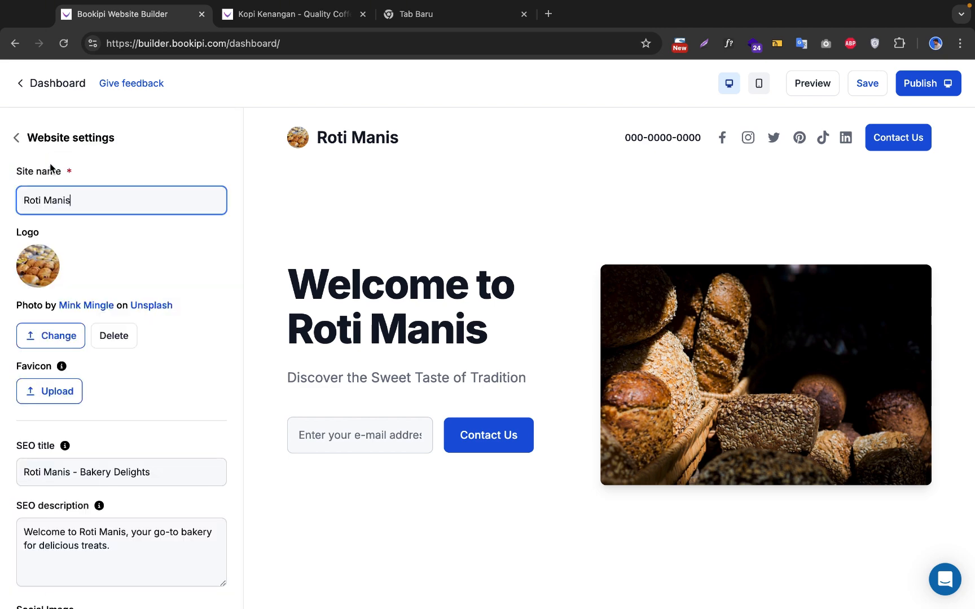
left_click(142, 259)
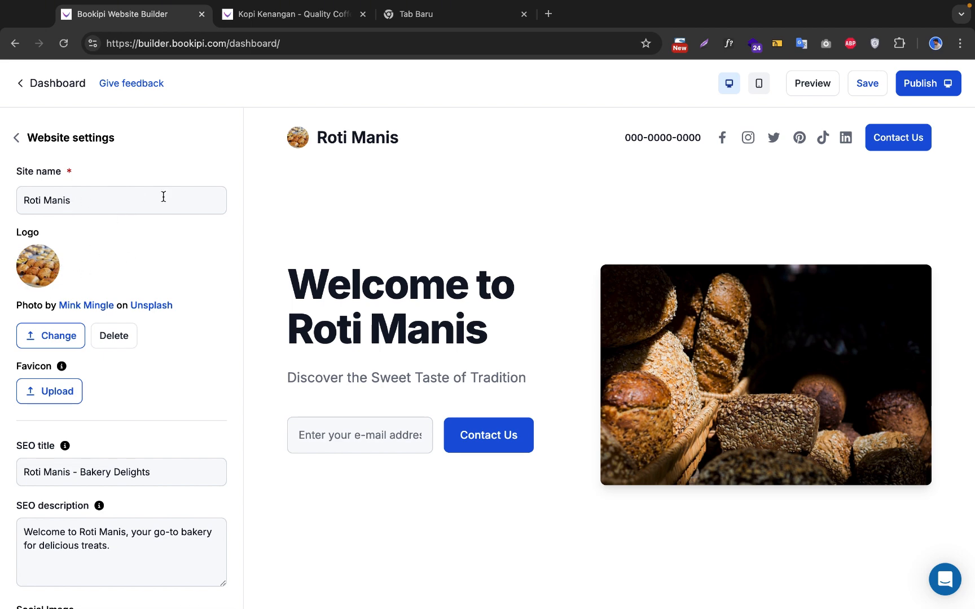
scroll(65, 277, "down", 2)
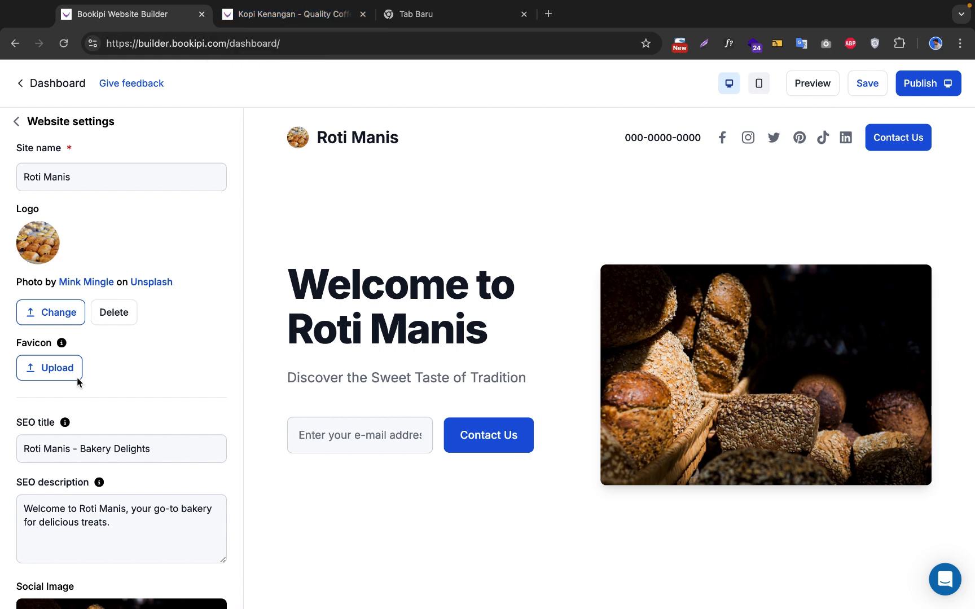
scroll(100, 387, "down", 2)
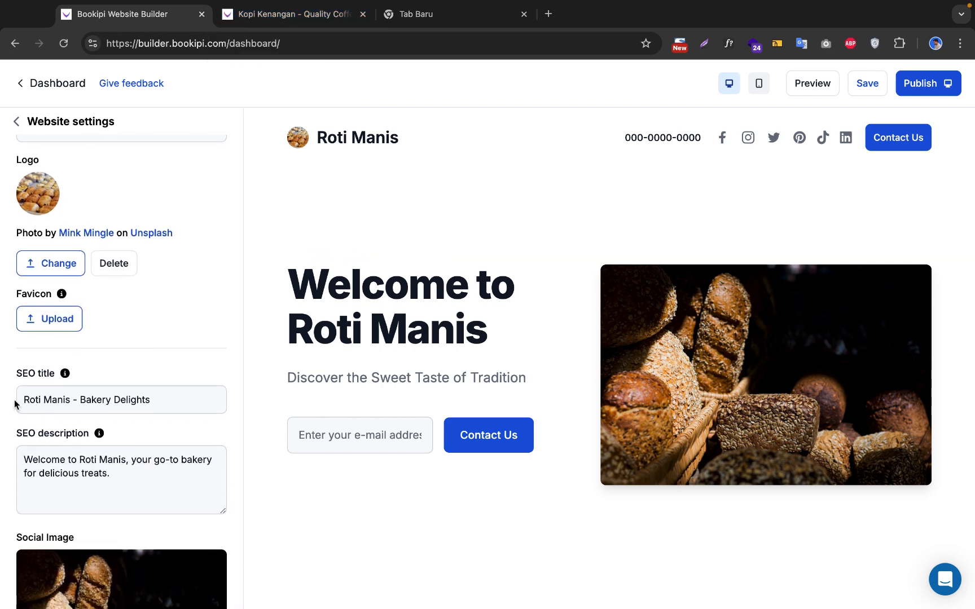
Review the SEO title, SEO description and social image, and return to the editor's section list
left_click_drag(19, 400, 171, 405)
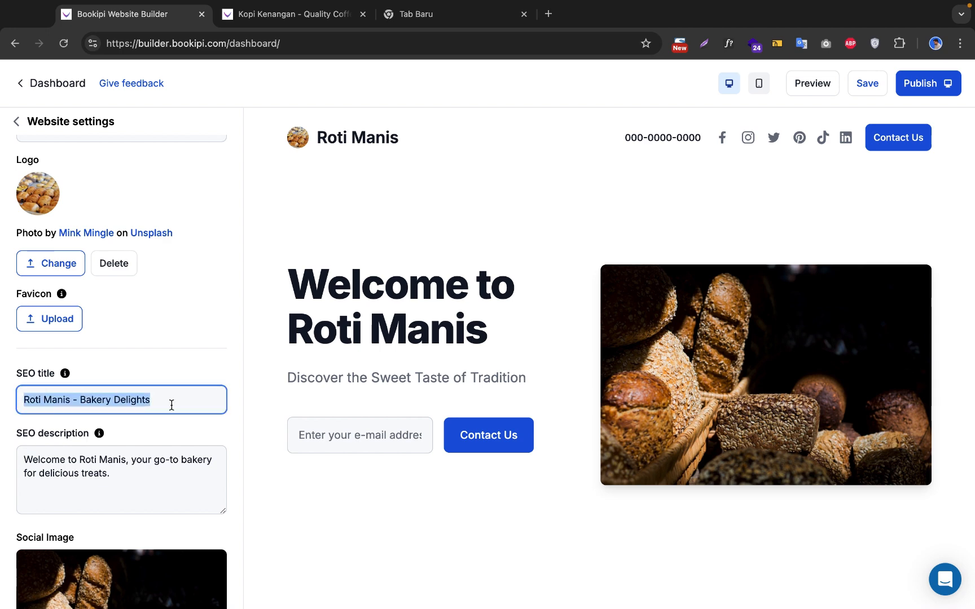
left_click(171, 405)
scroll(141, 500, "down", 5)
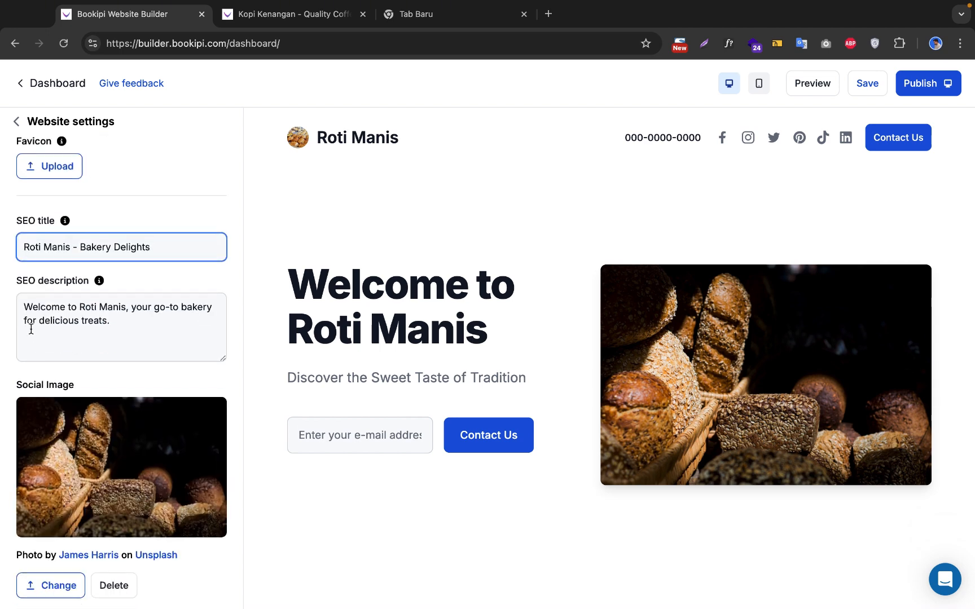
left_click_drag(22, 314, 113, 321)
left_click(121, 321)
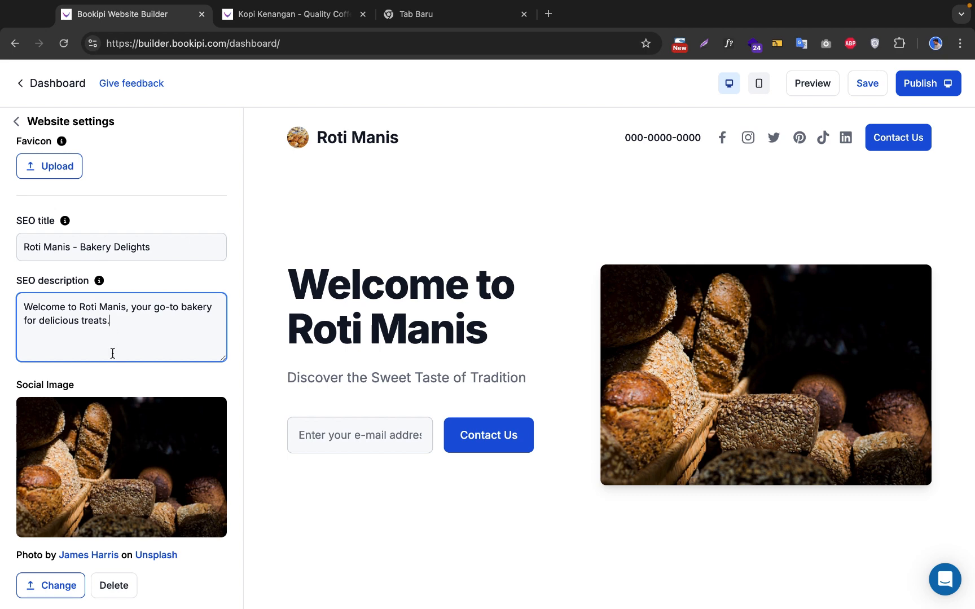
left_click(18, 122)
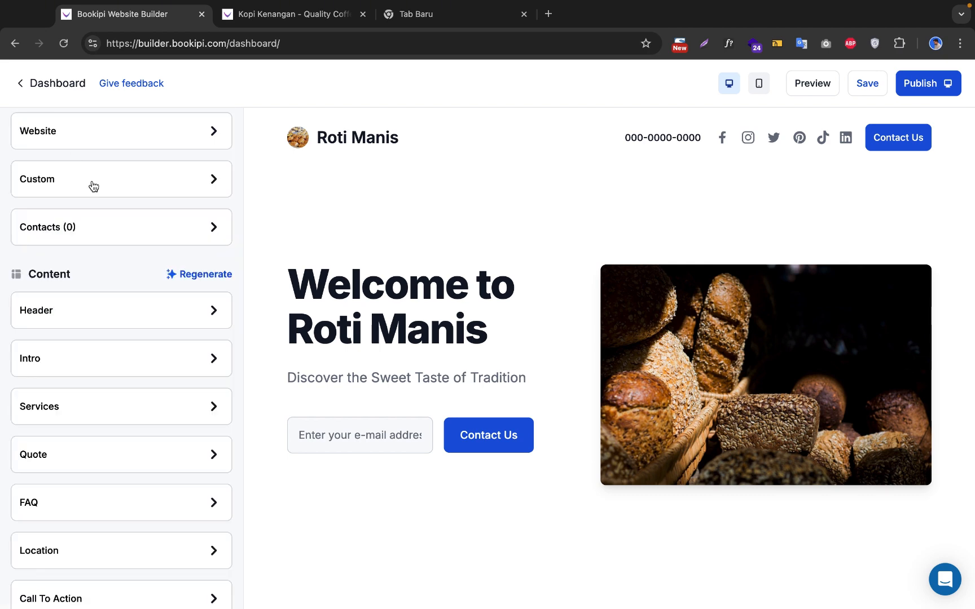
Open the Custom settings, examine the page URL, custom domain and Google tracking fields, and return to the section list
left_click(94, 187)
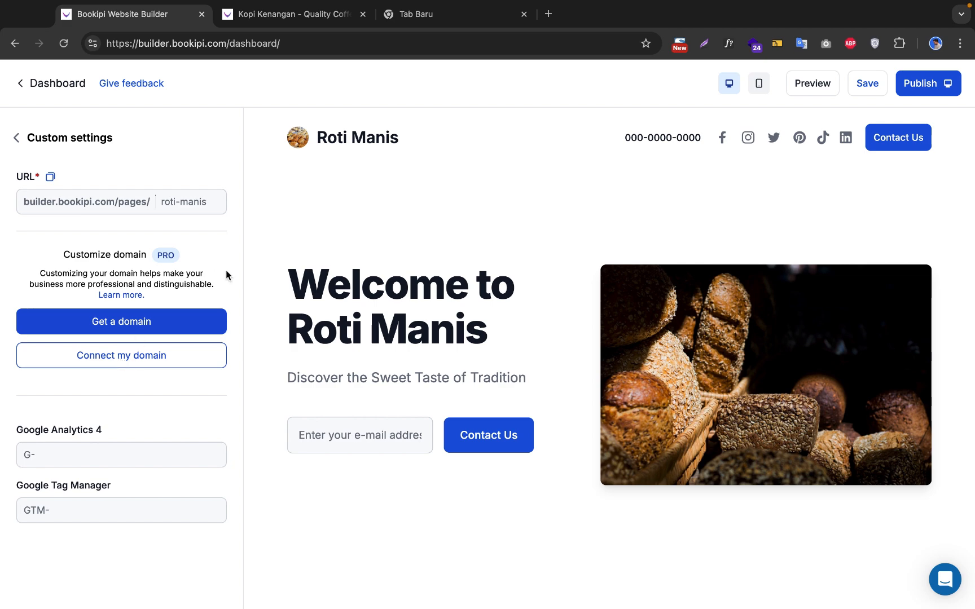
left_click_drag(161, 201, 219, 197)
left_click(219, 197)
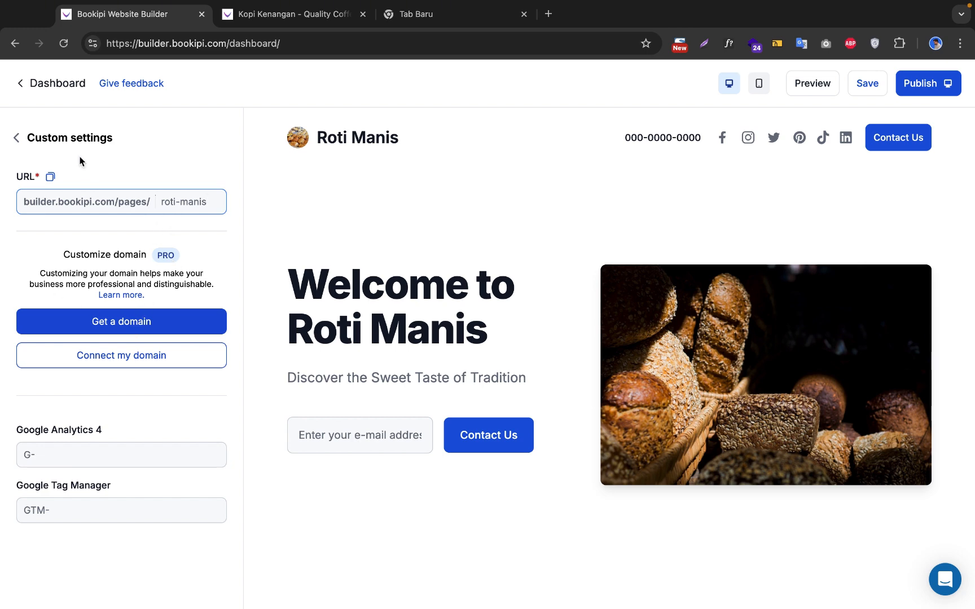
left_click(16, 139)
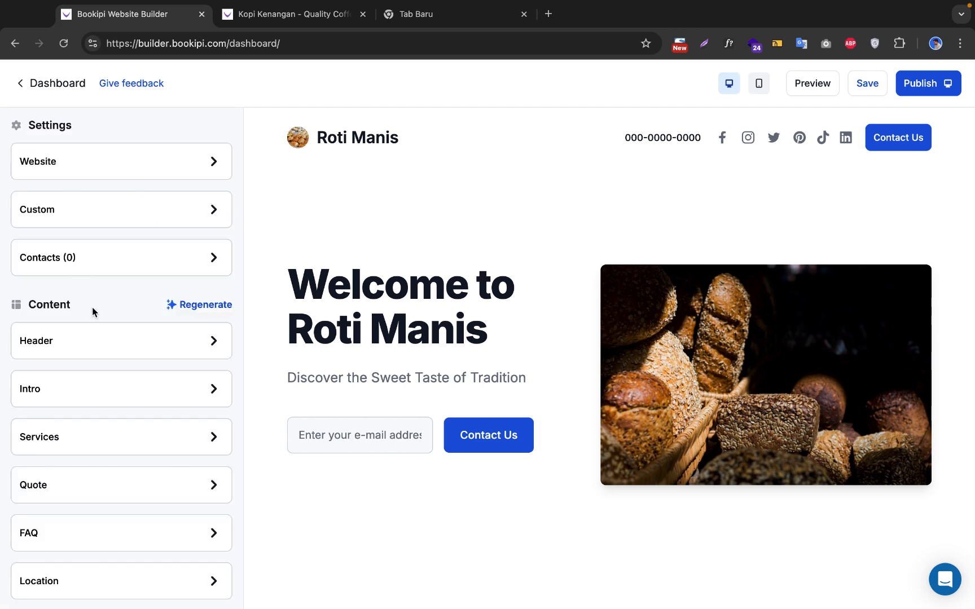
View the site's contact submissions page and examine the e-mail field in the hero section that collects contacts
left_click(107, 265)
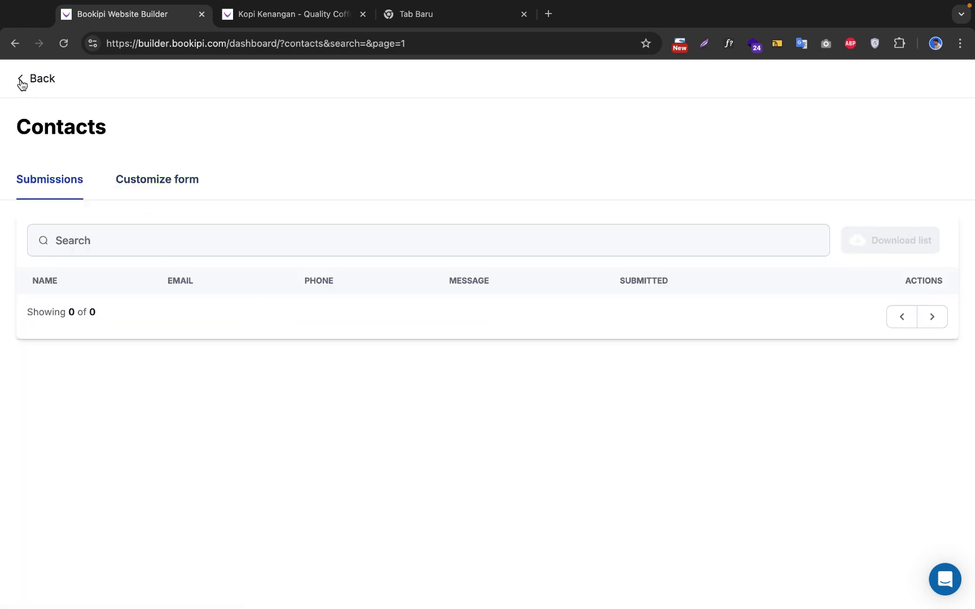
left_click(52, 82)
scroll(605, 316, "down", 5)
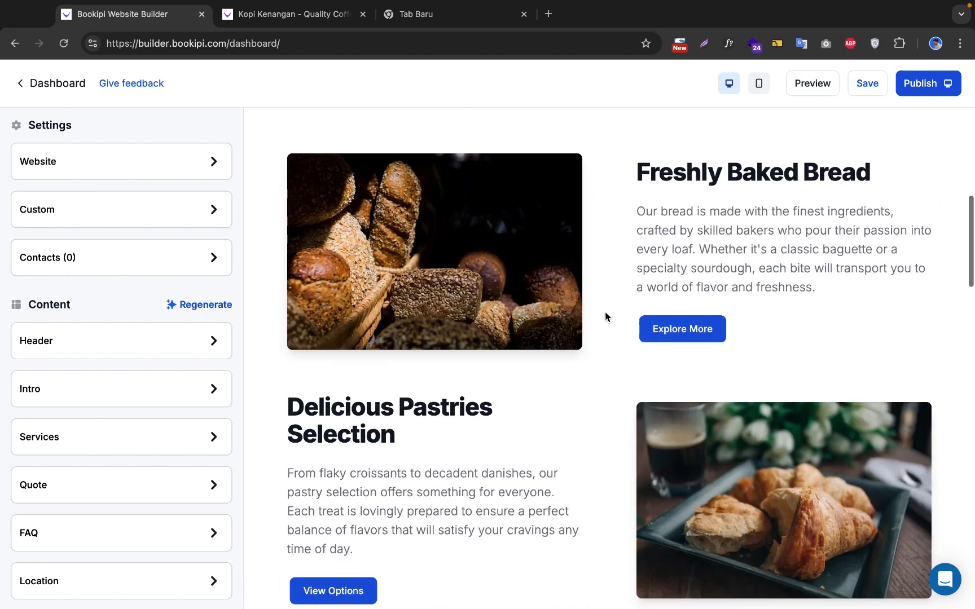
scroll(605, 315, "up", 5)
left_click(376, 432)
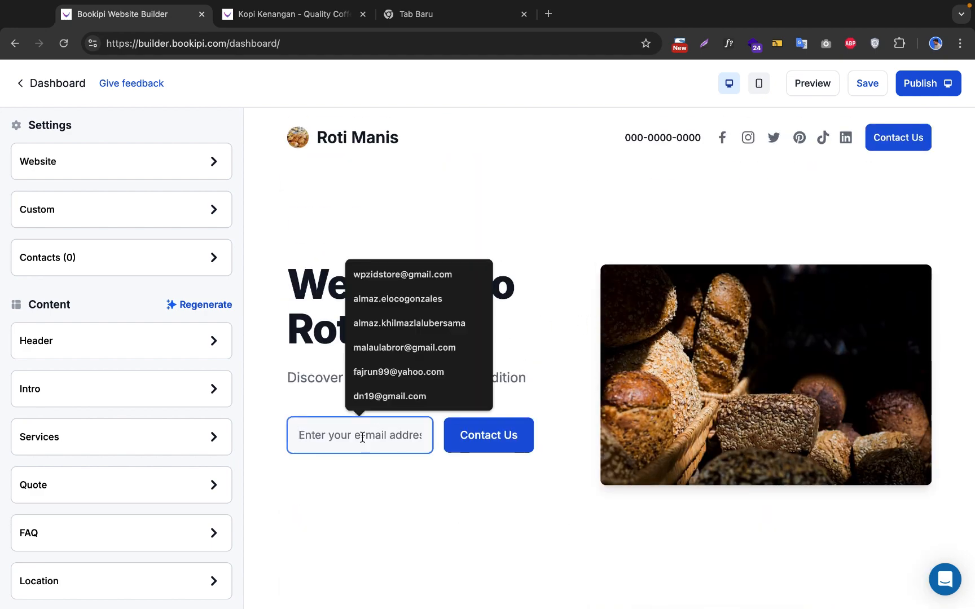
left_click(391, 486)
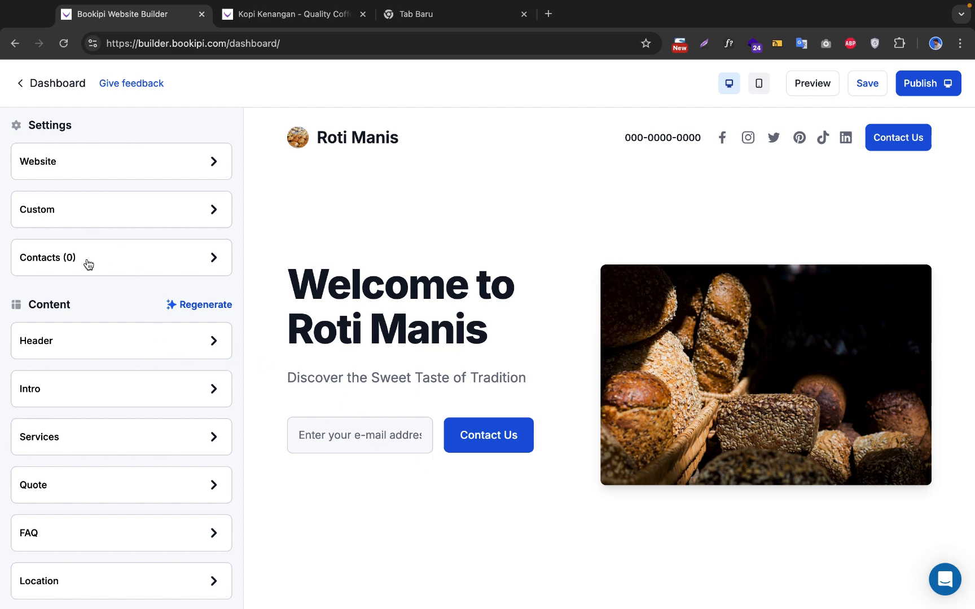
Open the Header content section and review its logo, site name, phone number and social icon options
scroll(135, 327, "down", 2)
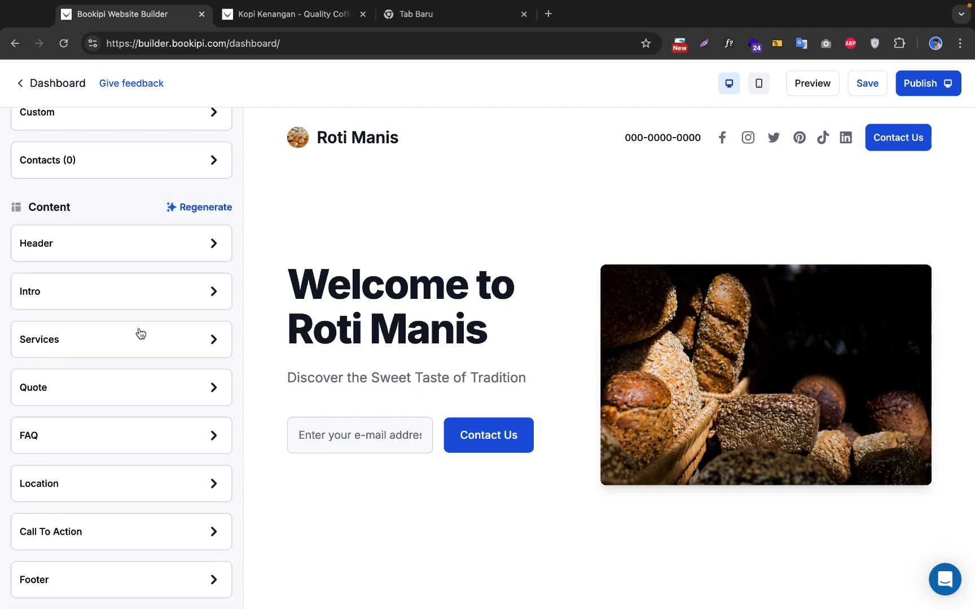
left_click(87, 244)
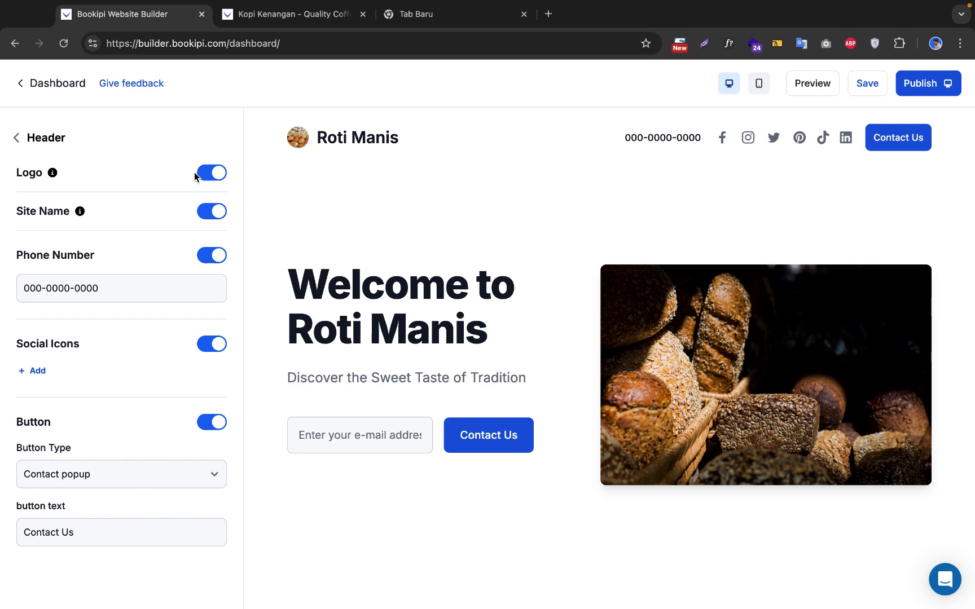
left_click(179, 279)
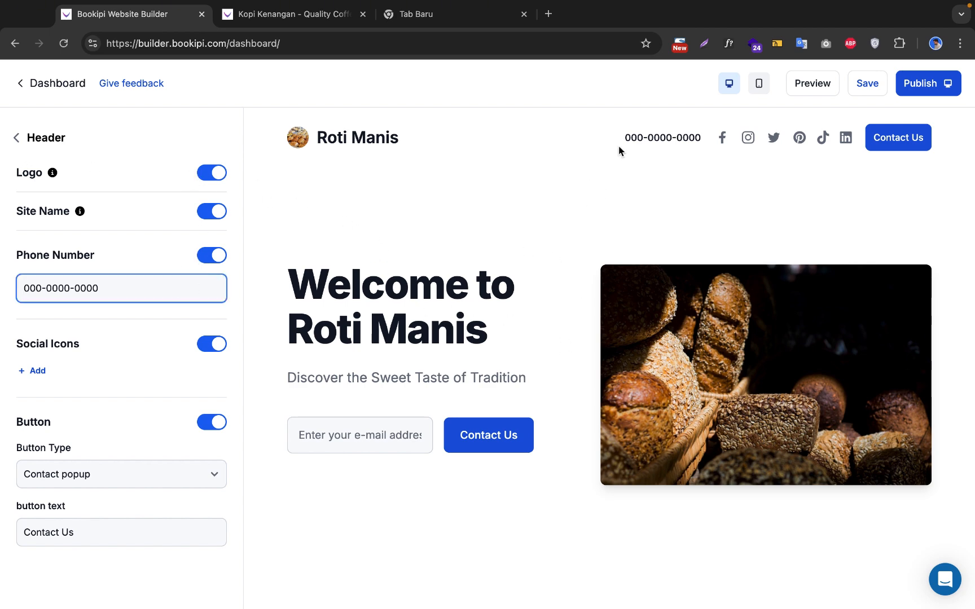
left_click(151, 257)
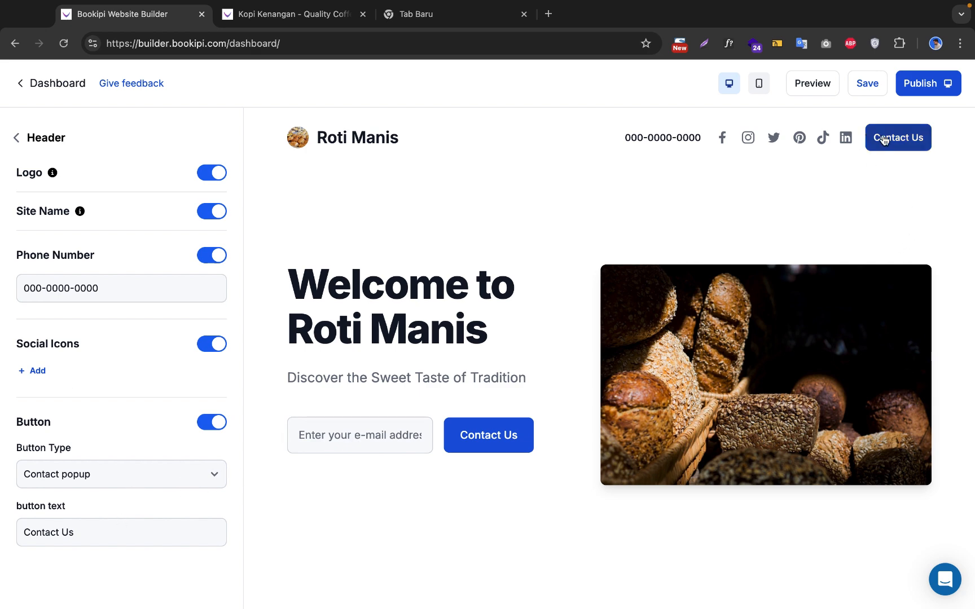
Set the header button's type to Link, check its button link field, and return to the section list
left_click(220, 479)
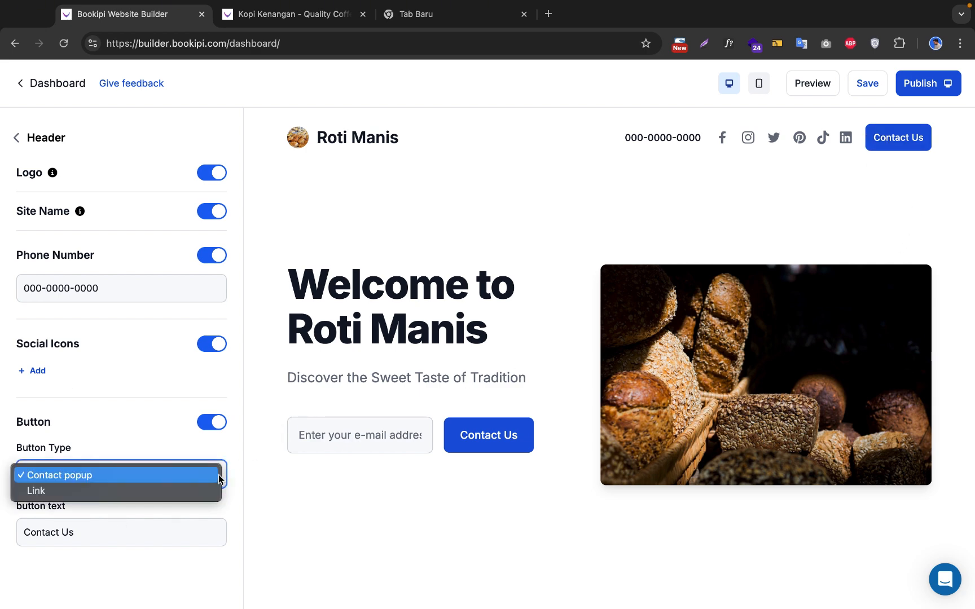
left_click(165, 490)
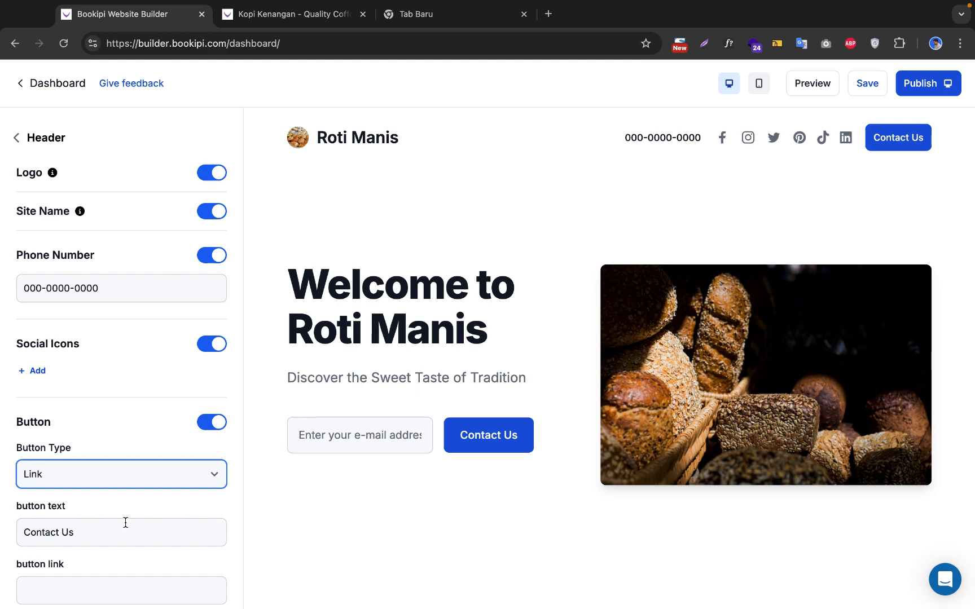
scroll(125, 522, "down", 1)
left_click(87, 570)
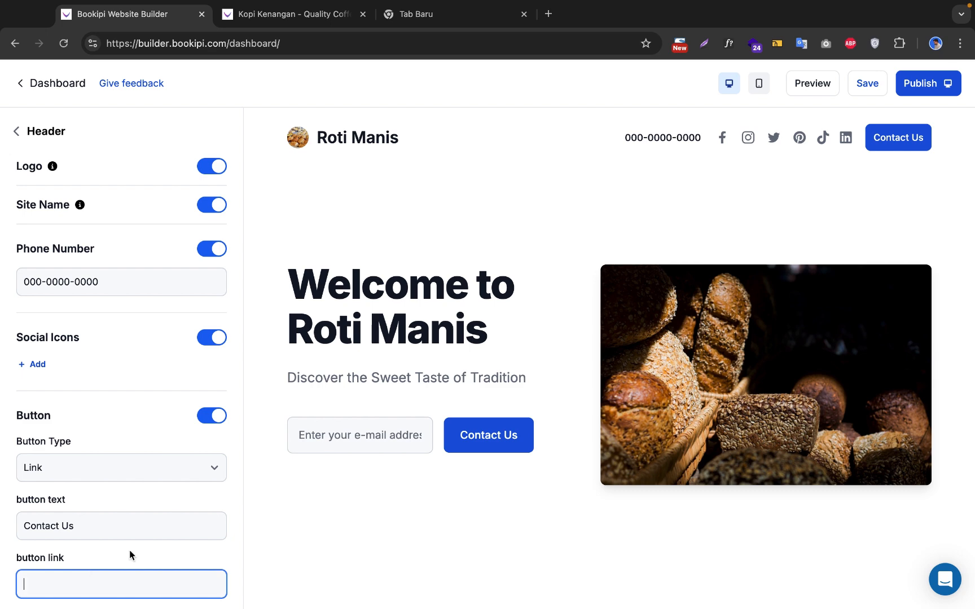
left_click(18, 131)
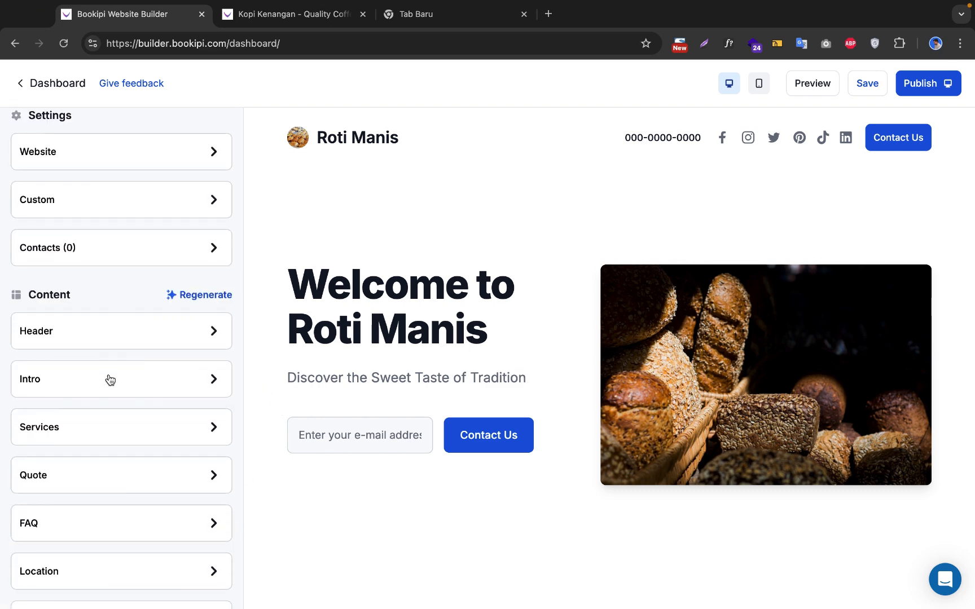
Open the Intro content section and review its image and the available call-to-action types
scroll(93, 337, "down", 3)
left_click(80, 304)
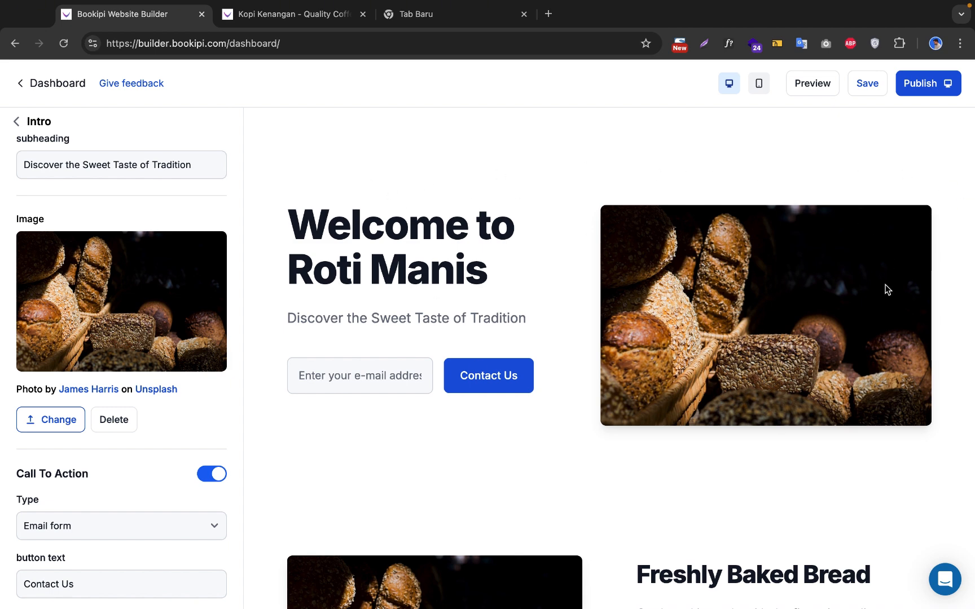
scroll(880, 289, "down", 3)
scroll(516, 199, "up", 5)
scroll(821, 357, "down", 2)
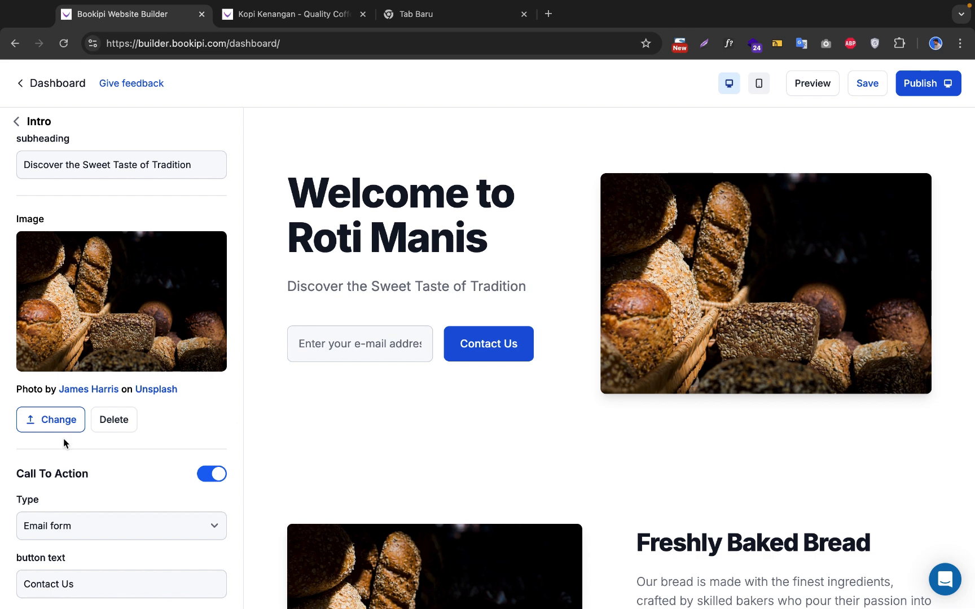
left_click(100, 529)
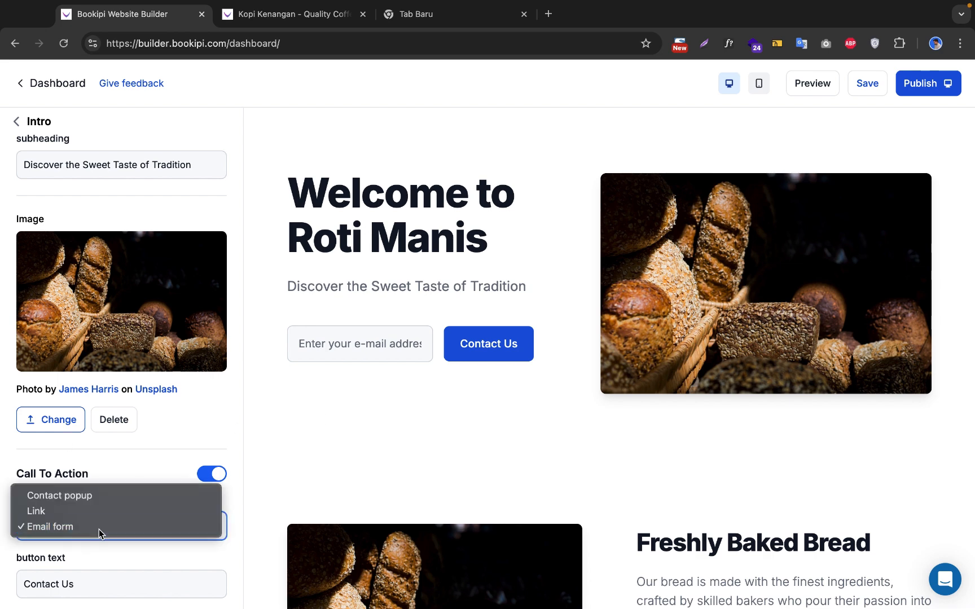
left_click(99, 530)
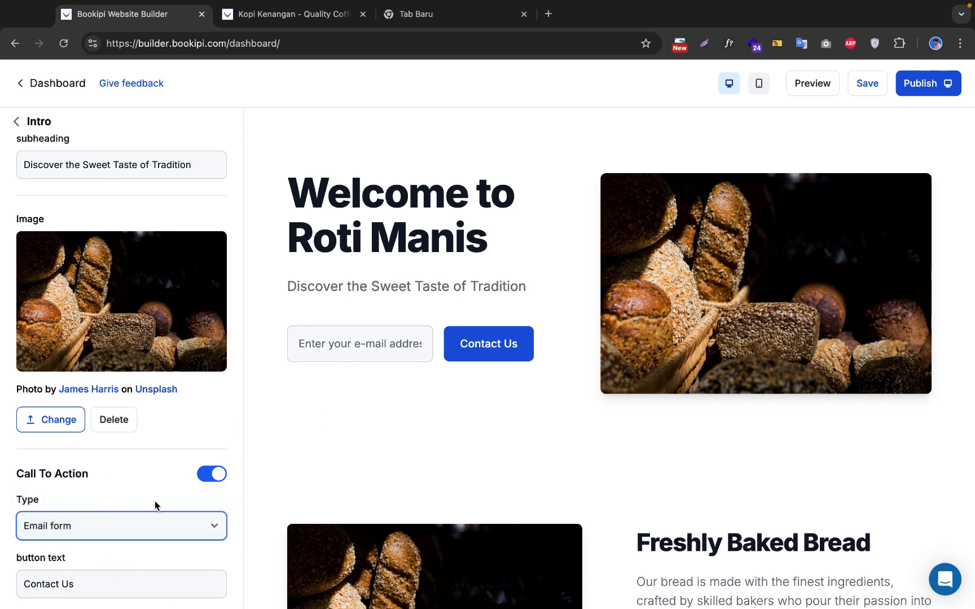
Compare the Intro heading and subheading fields with the page's hero text, and return to the section list
left_click(112, 162)
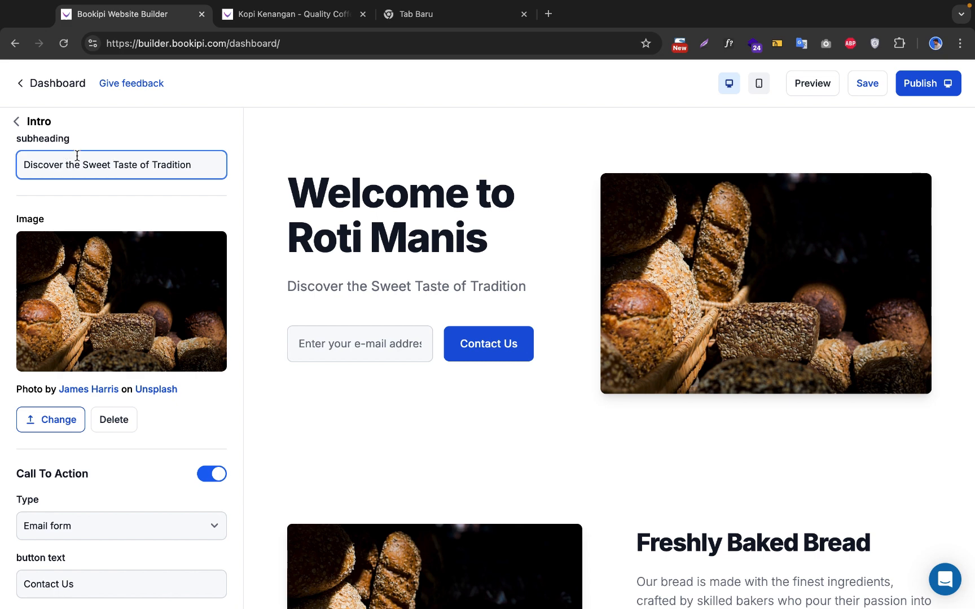
scroll(77, 155, "up", 3)
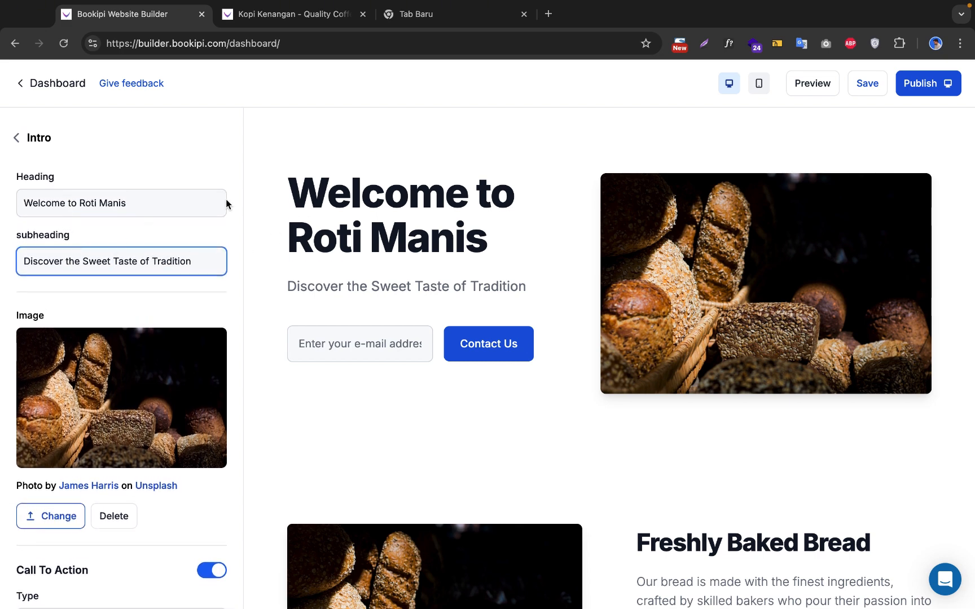
left_click(285, 205)
left_click_drag(401, 220, 401, 214)
left_click(473, 188)
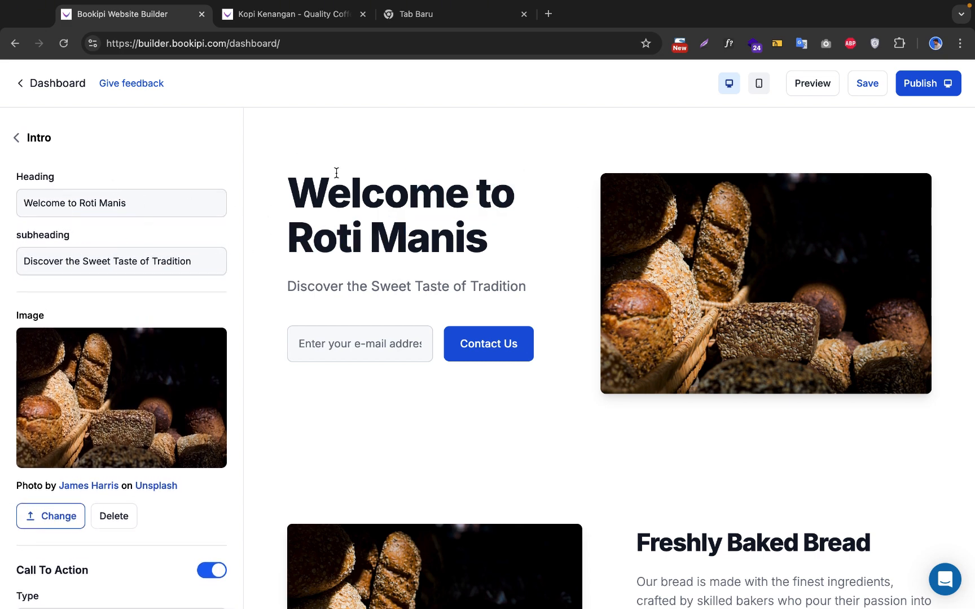
left_click(15, 139)
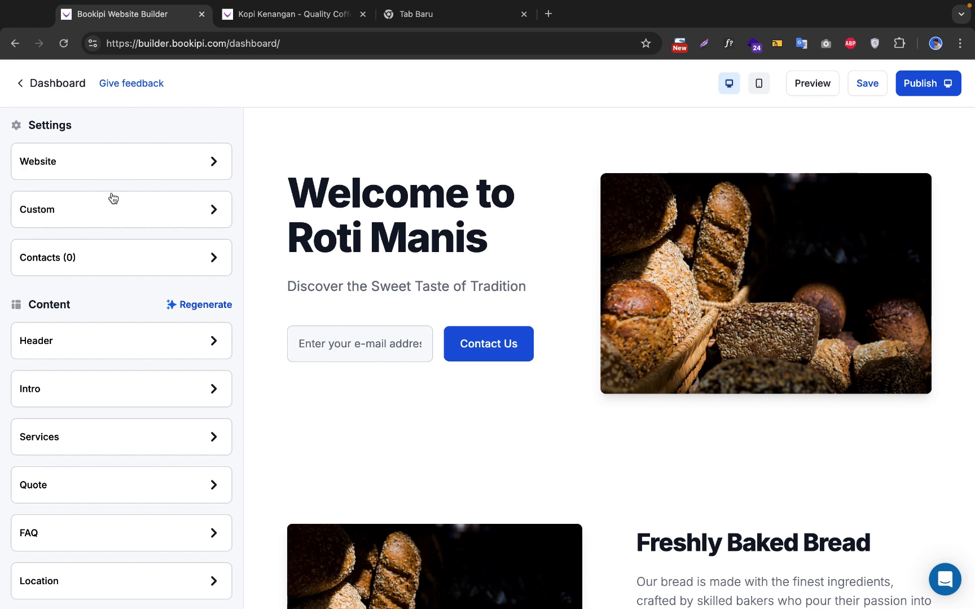
Open the Services section, review each service's text, image and button fields against the page, and return to the section list
scroll(129, 320, "down", 2)
scroll(348, 403, "down", 4)
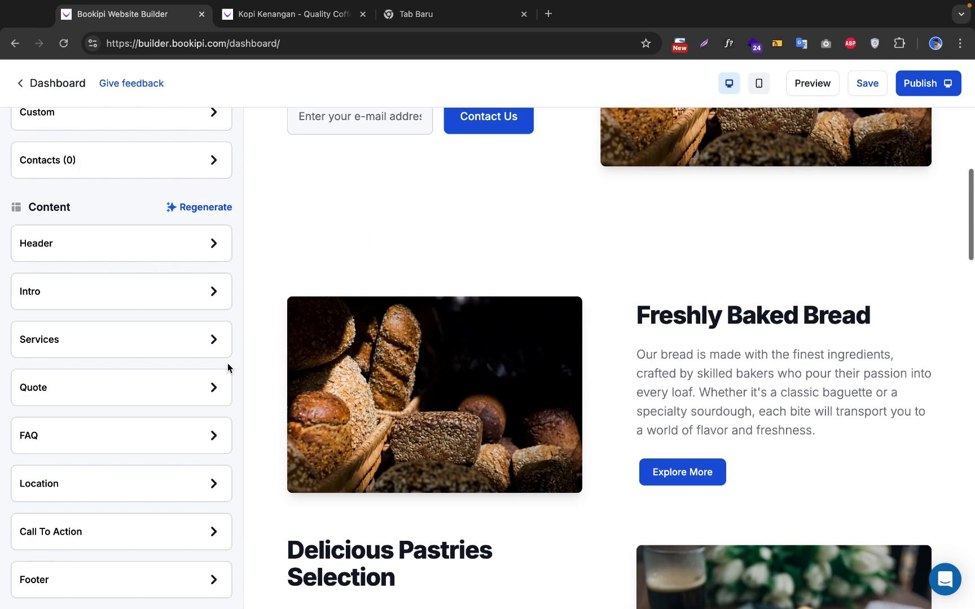
scroll(346, 407, "down", 4)
left_click(153, 350)
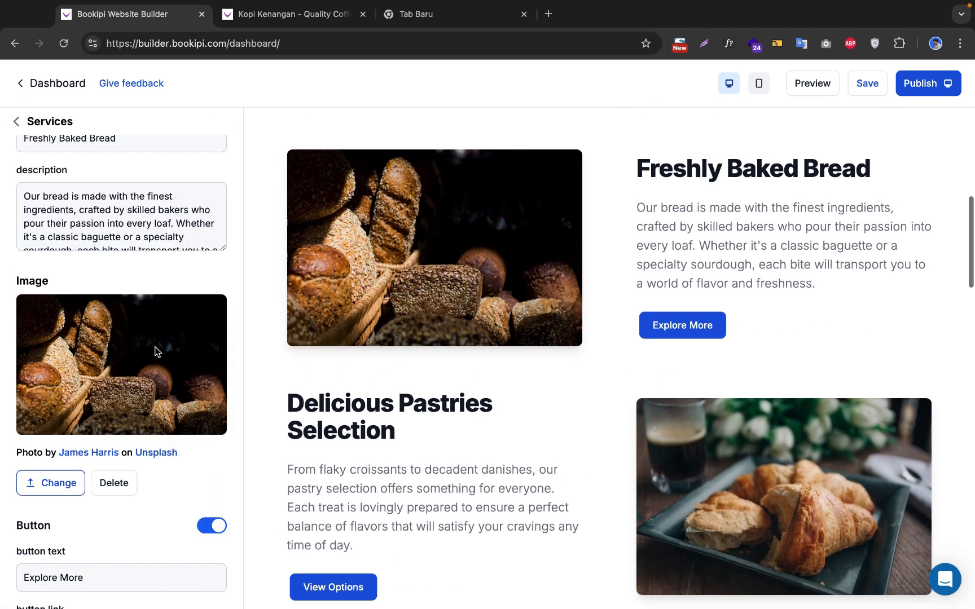
scroll(146, 352, "down", 5)
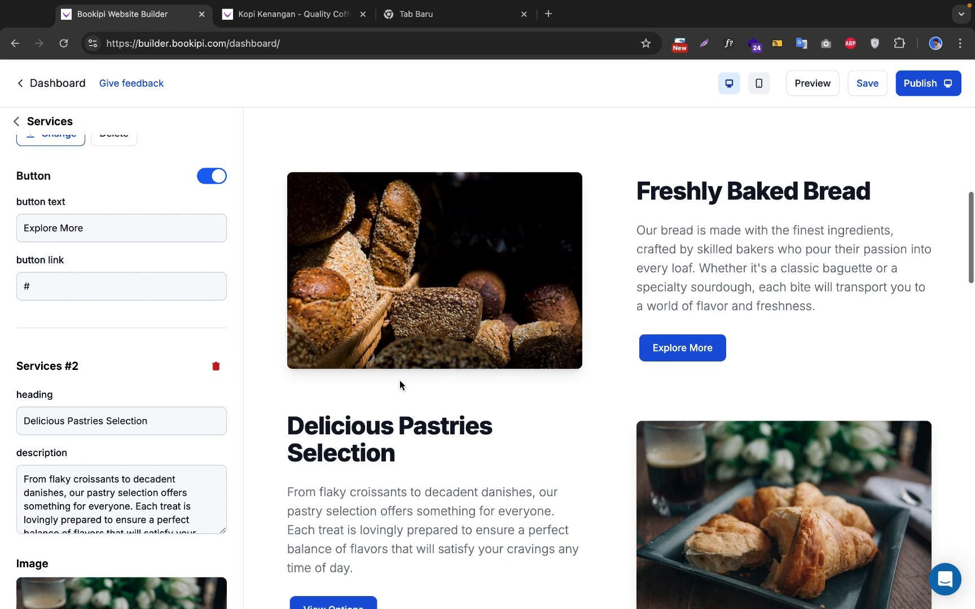
scroll(398, 386, "down", 4)
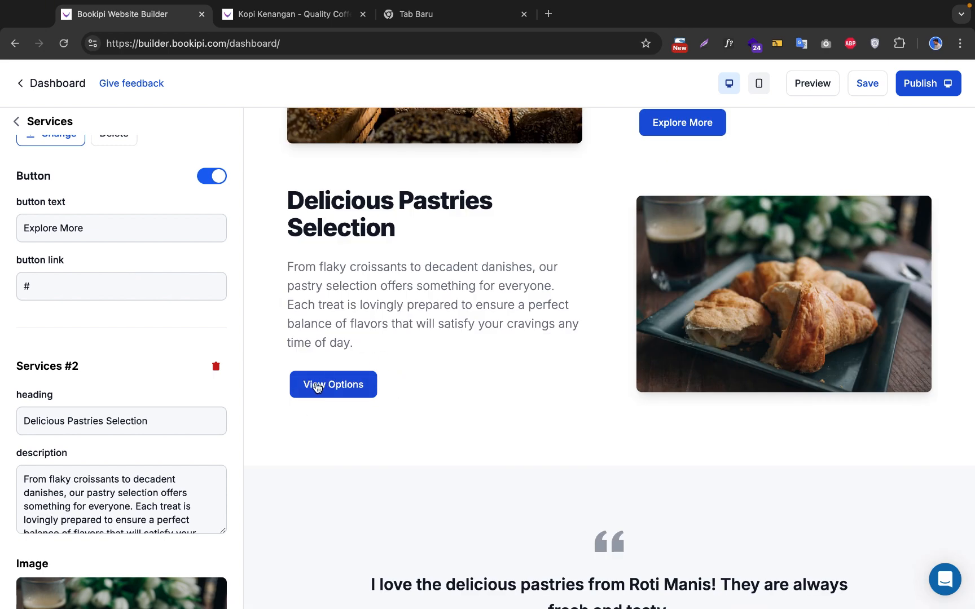
left_click(35, 281)
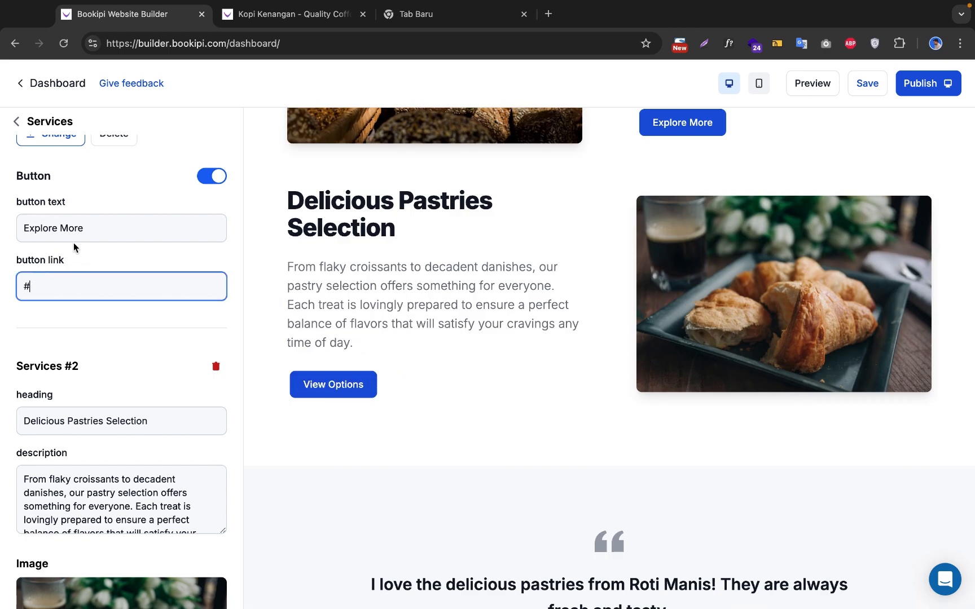
scroll(75, 248, "up", 8)
left_click(16, 136)
Open the Location section, examine its heading, address and map, and return to the section list
scroll(85, 274, "down", 2)
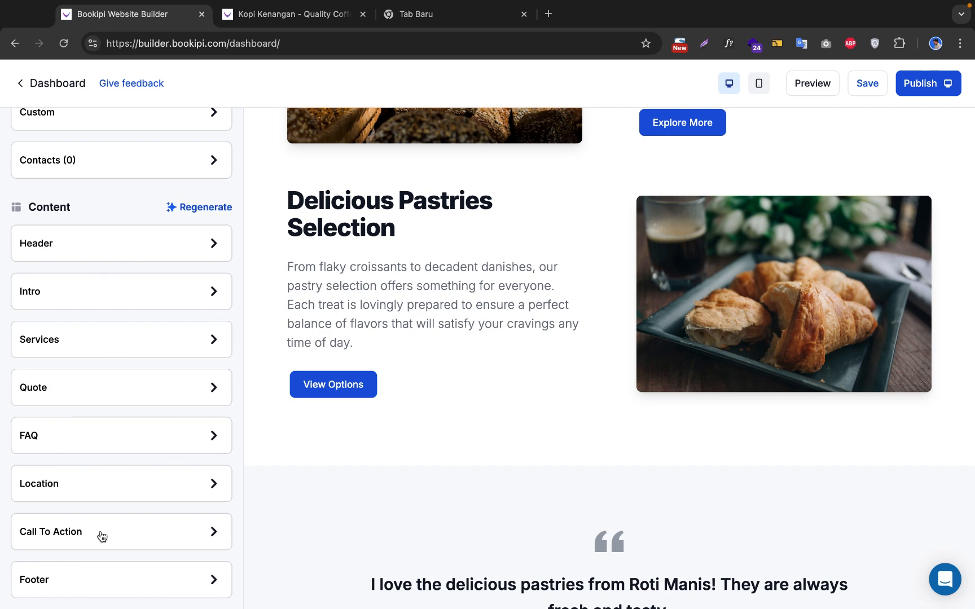
left_click(104, 489)
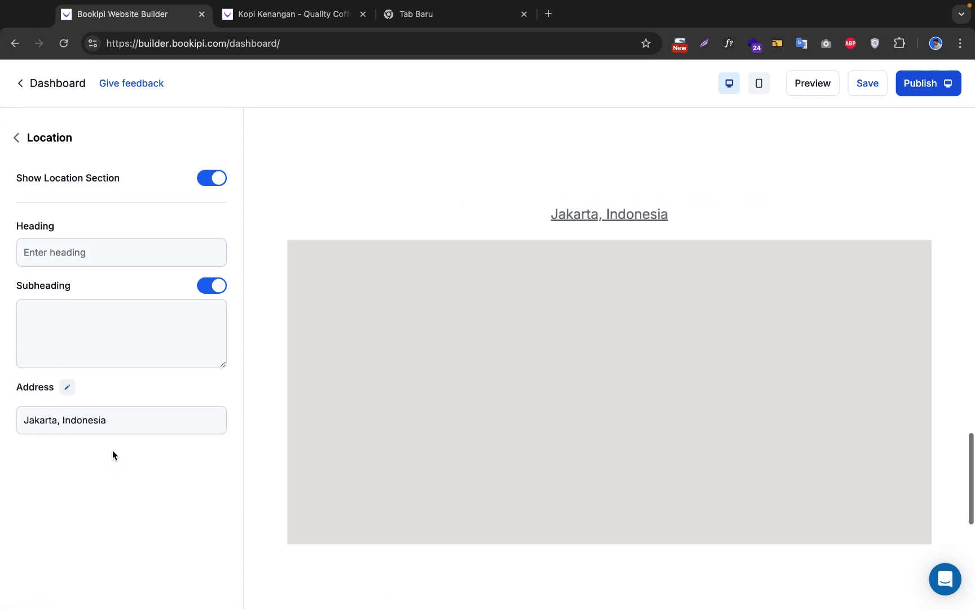
left_click(17, 139)
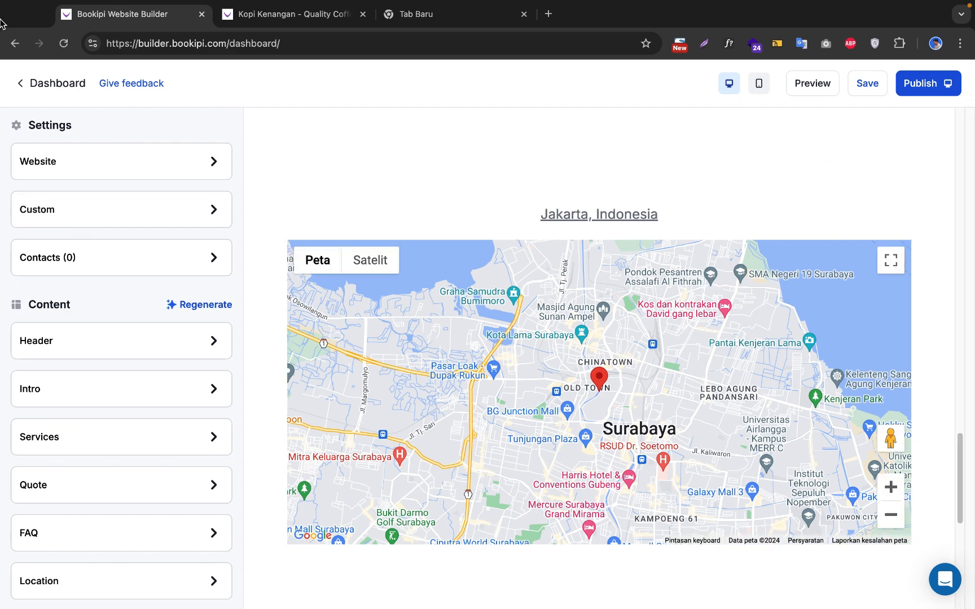
View the site in the mobile layout up to its header, and switch back to the desktop layout
left_click(757, 86)
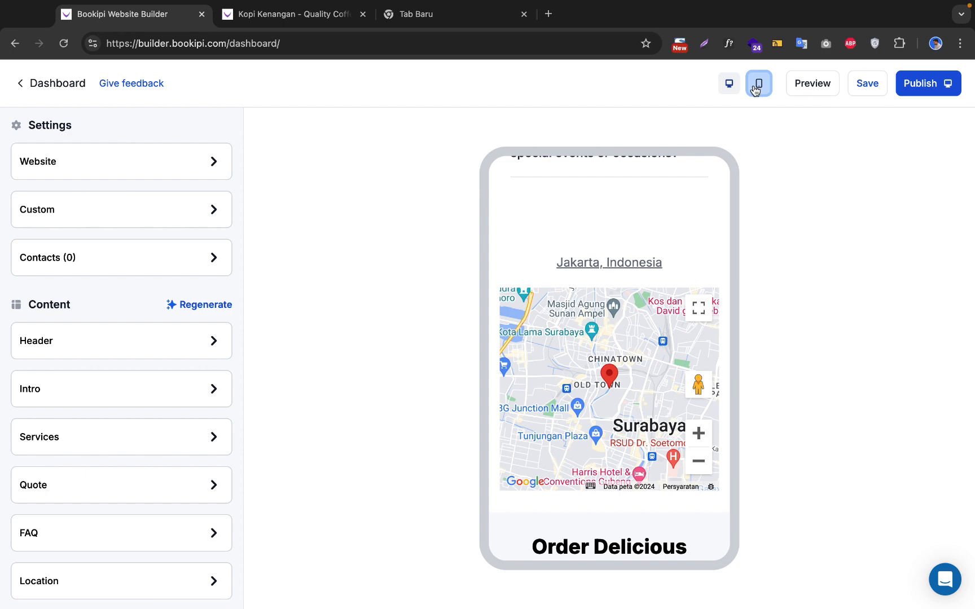
scroll(618, 338, "up", 15)
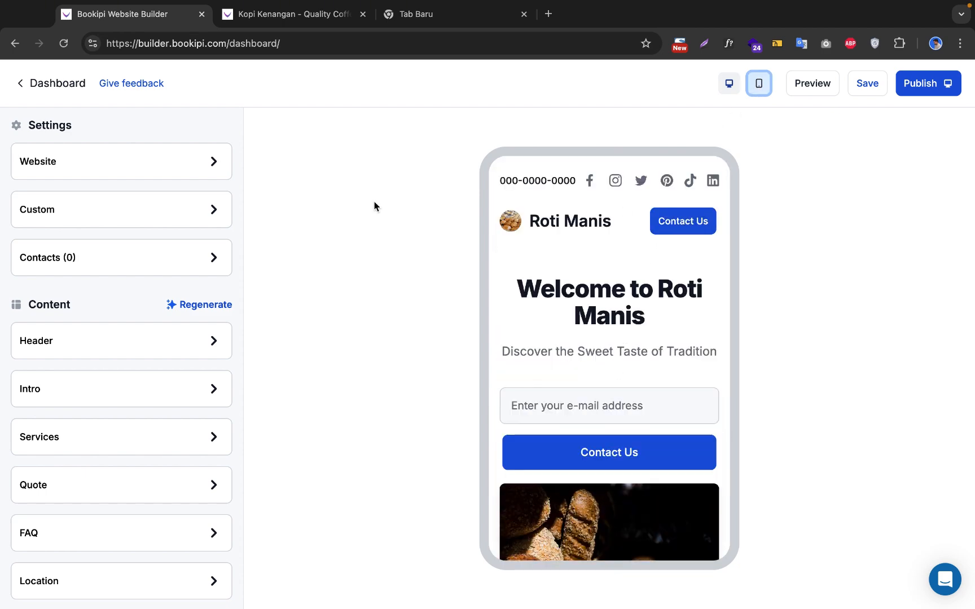
left_click(729, 85)
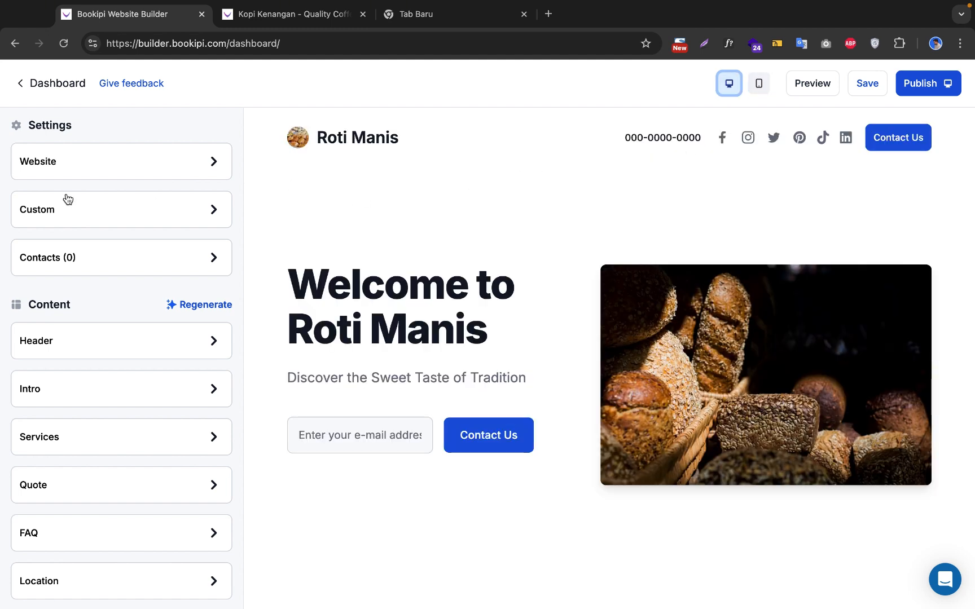
Revisit the Website settings and the Custom settings to recap their options, and return to the section list
left_click(104, 165)
scroll(93, 274, "down", 2)
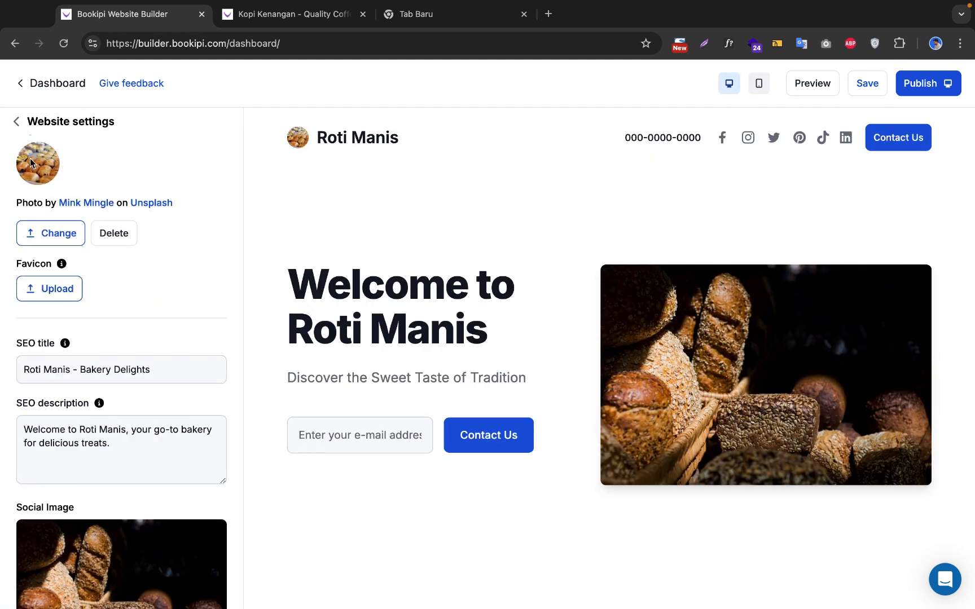
left_click(14, 125)
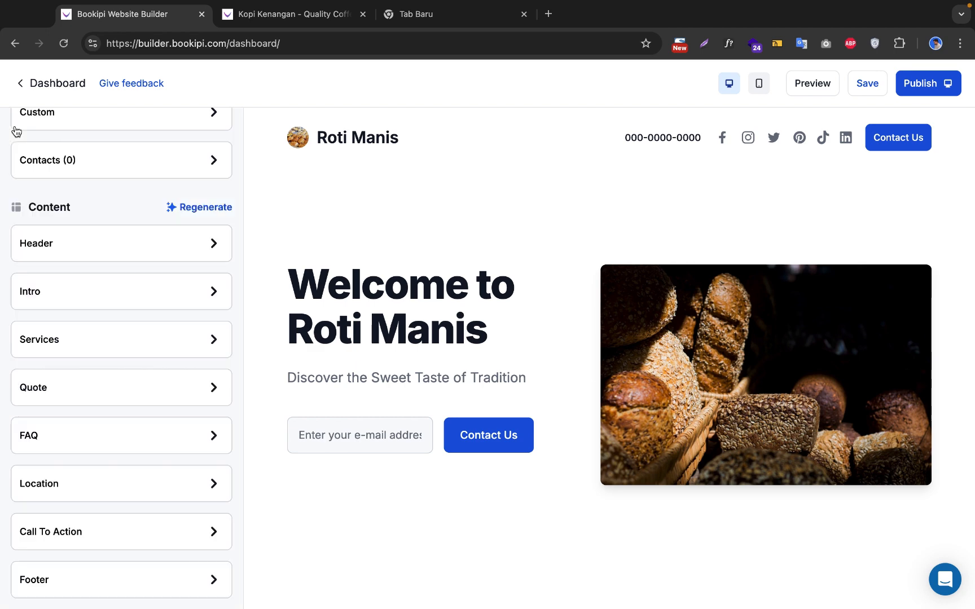
scroll(76, 229, "up", 2)
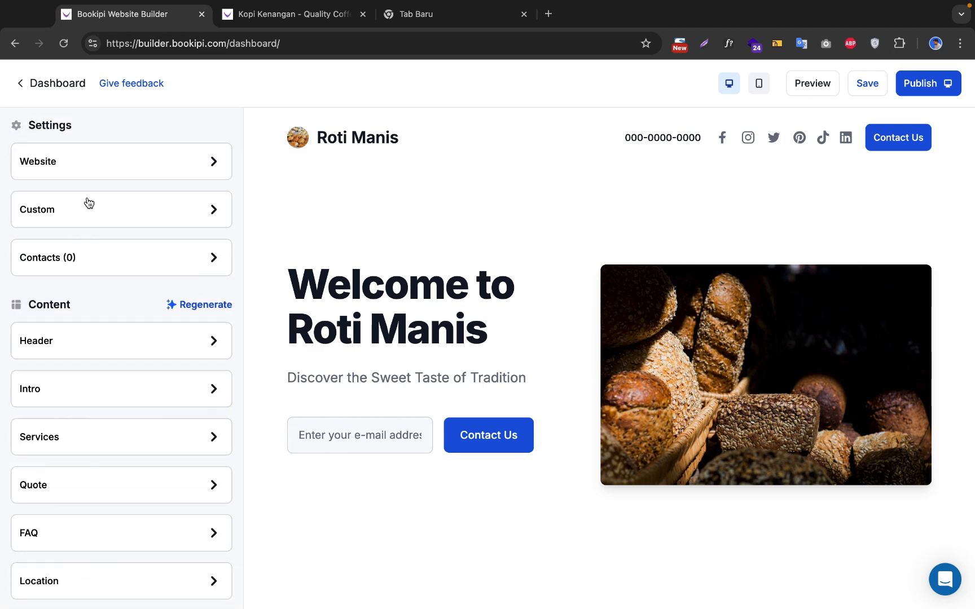
left_click(85, 207)
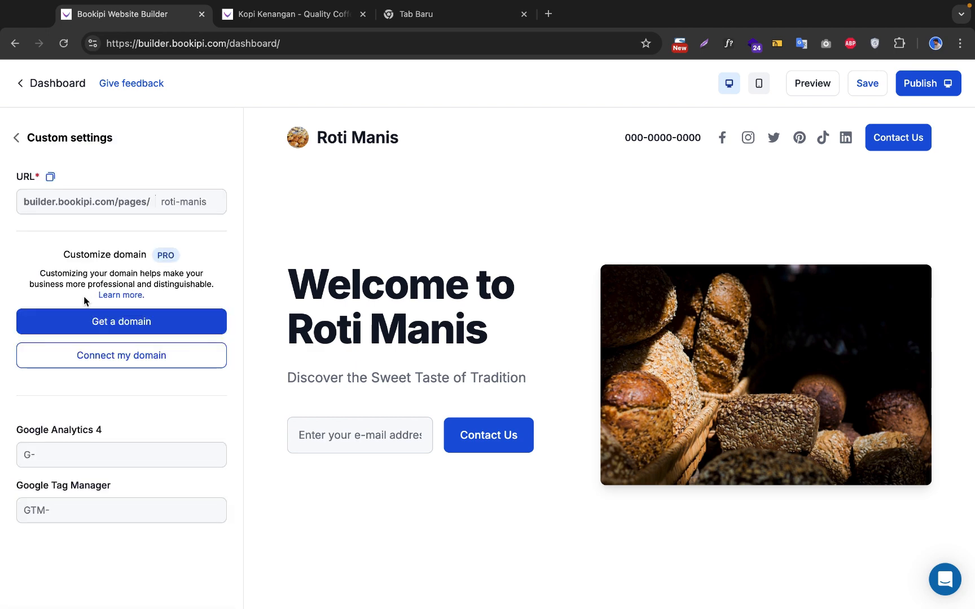
left_click(15, 137)
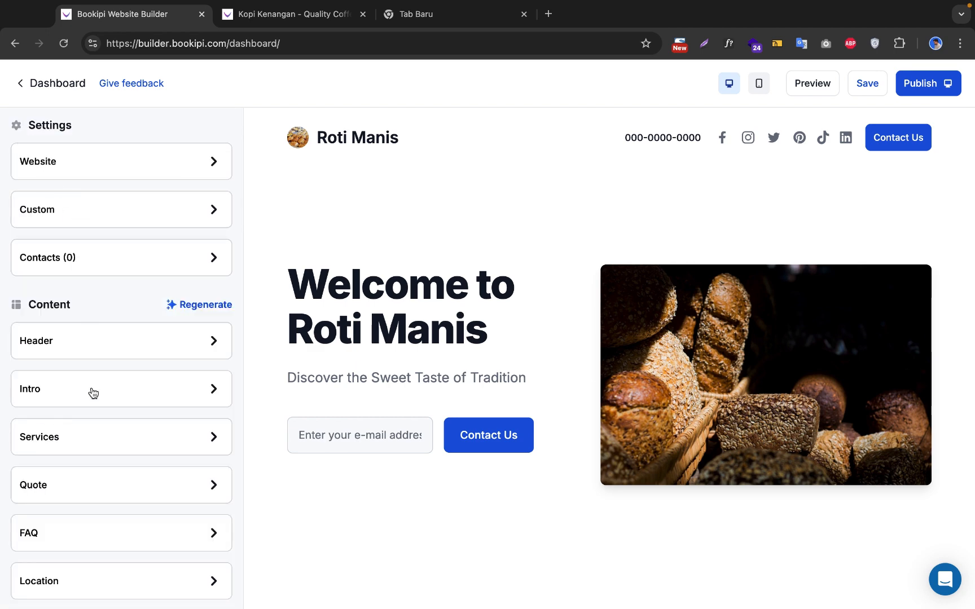
Reopen the Header section to recheck its social icon and button options, and return to the section list
left_click(107, 333)
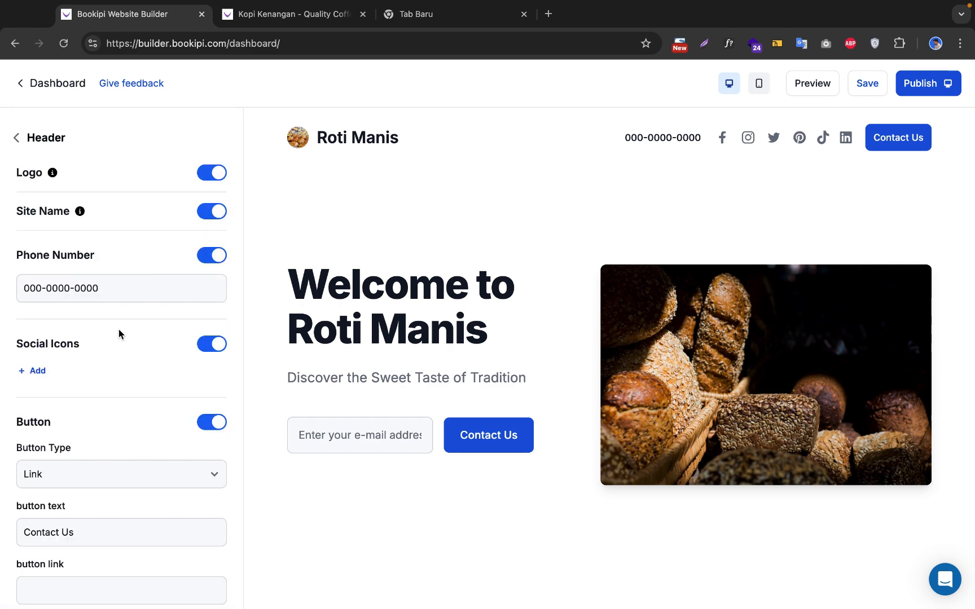
scroll(131, 437, "down", 1)
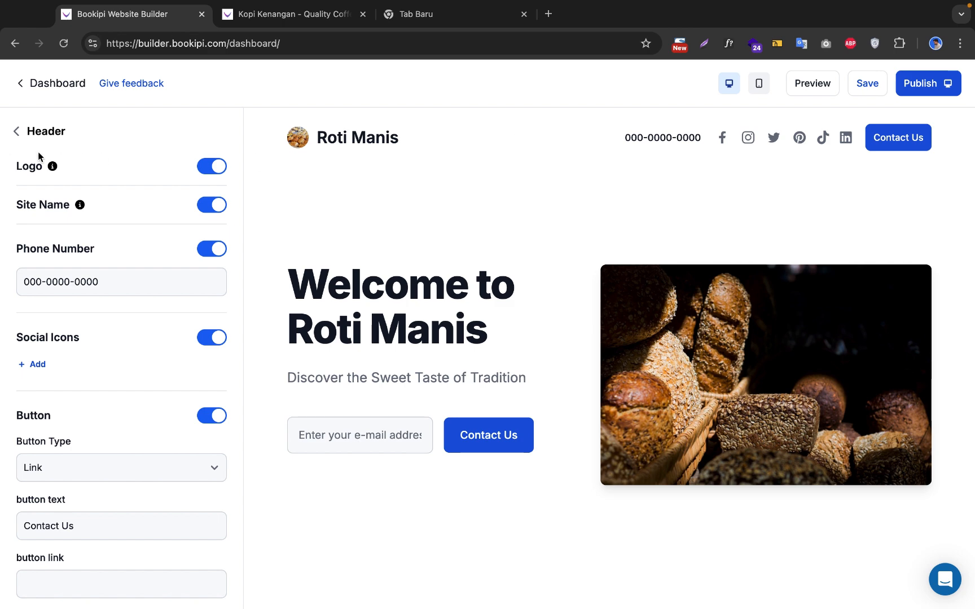
left_click(17, 131)
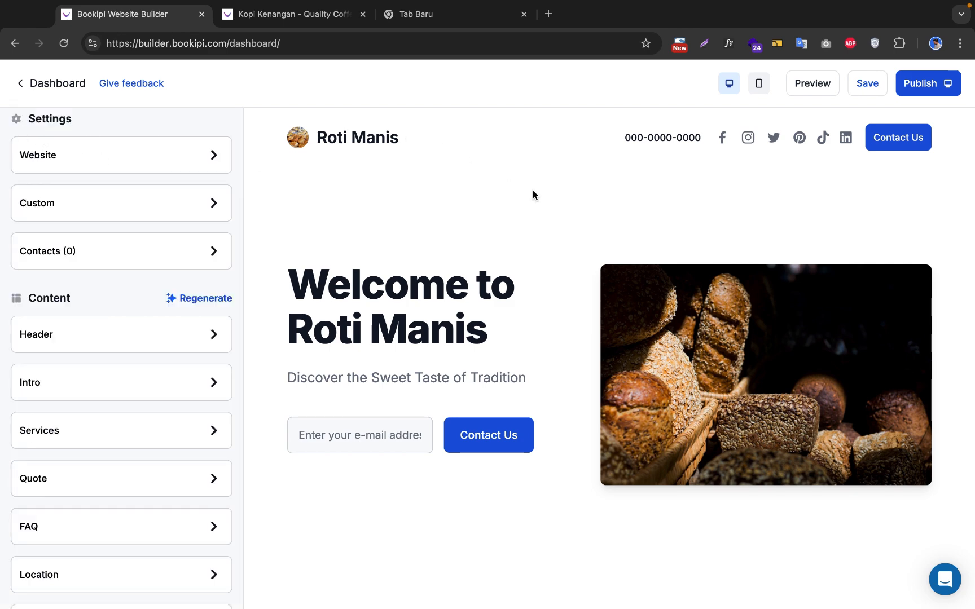
Examine the Roti Manis page in the desktop layout down to the footer, along with the list of settings and content sections
scroll(475, 370, "down", 20)
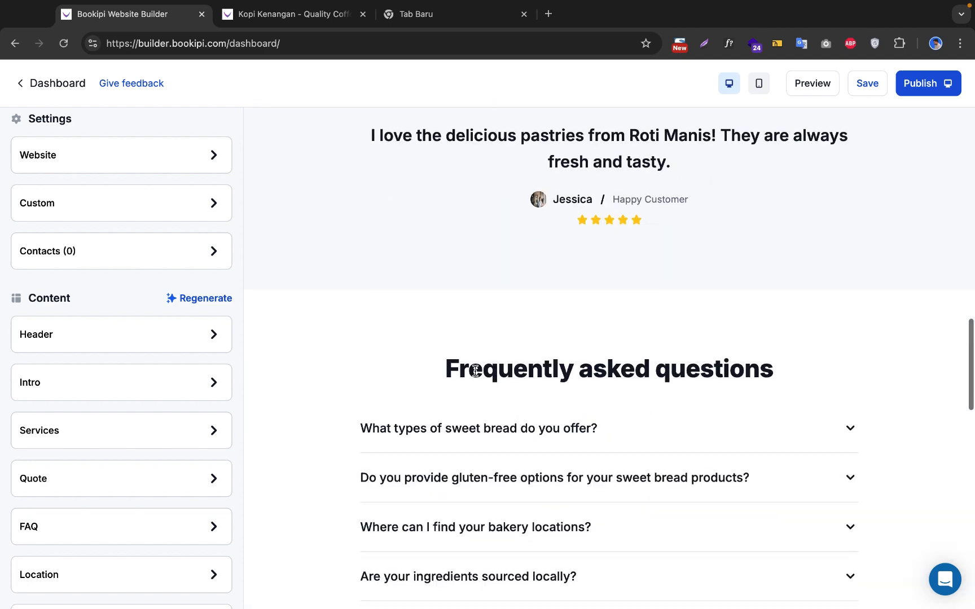
scroll(475, 370, "up", 20)
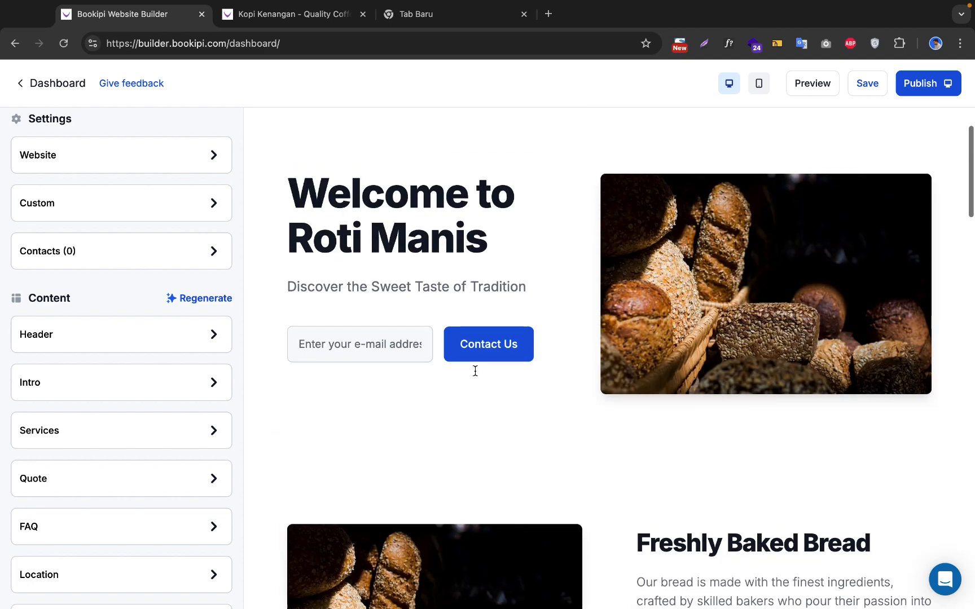
scroll(84, 350, "down", 2)
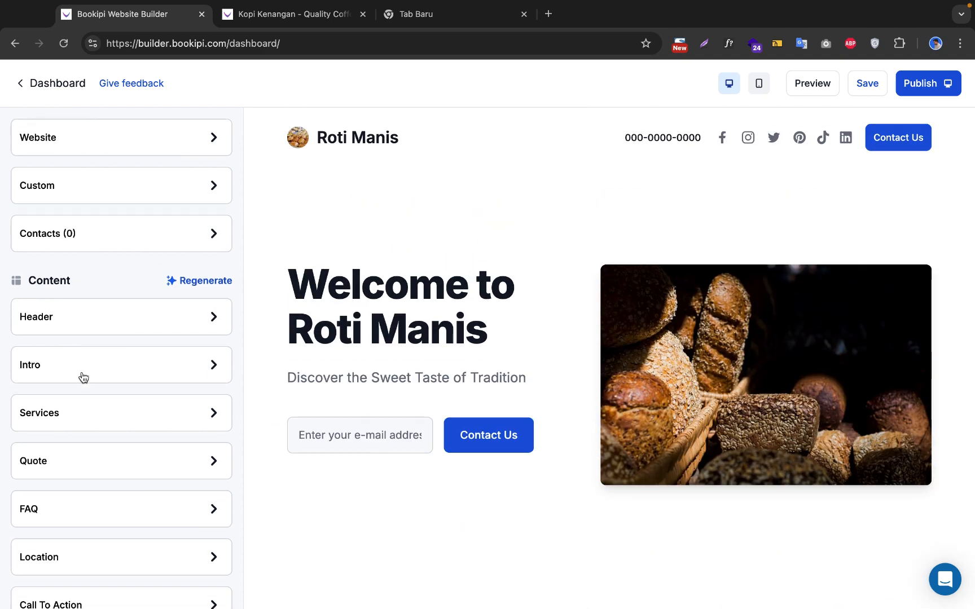
scroll(94, 480, "down", 3)
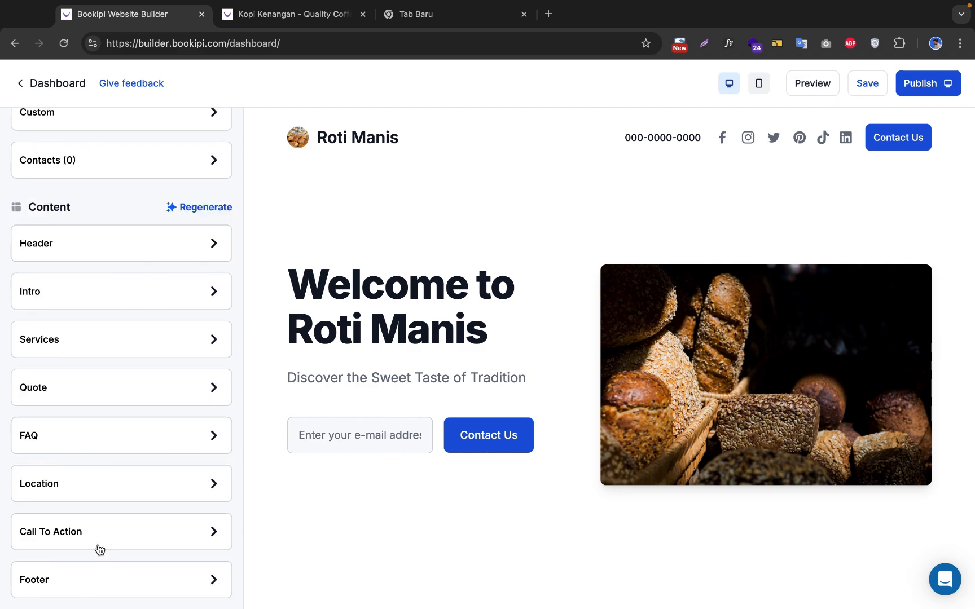
scroll(627, 518, "down", 10)
scroll(590, 424, "down", 15)
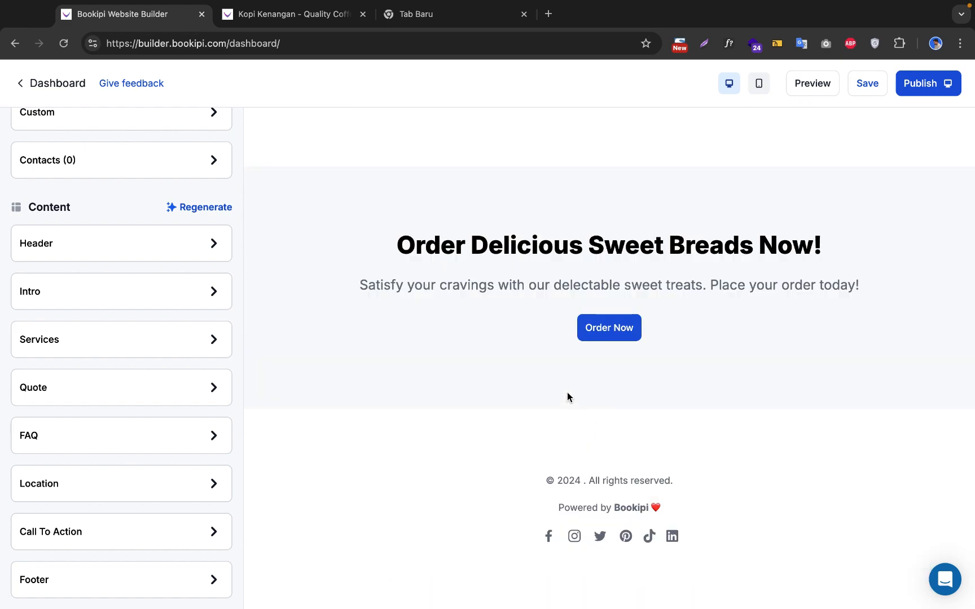
scroll(568, 397, "up", 20)
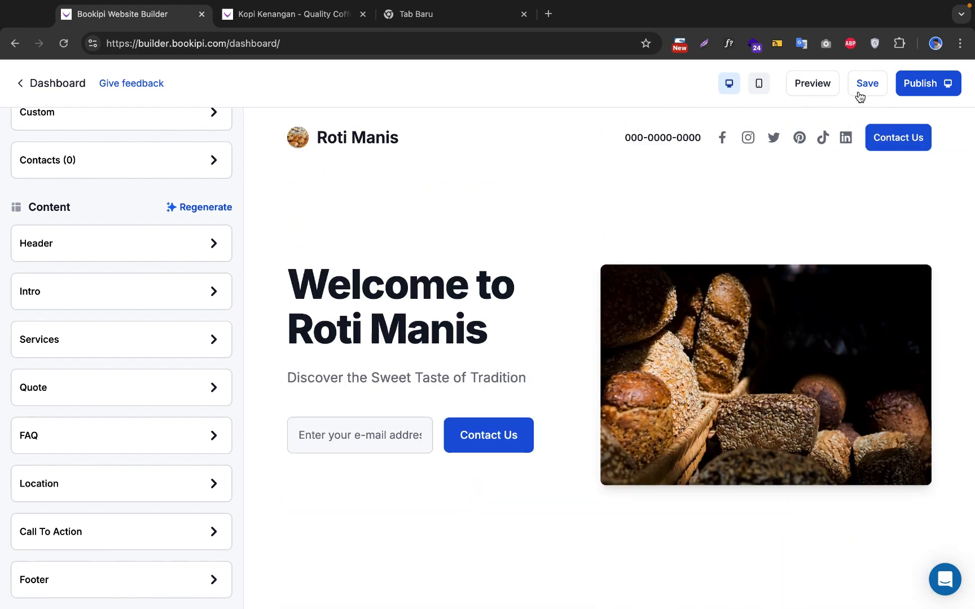
Open the full-page preview of the website and skim it from the header to the Order Delicious Sweet Breads section
left_click(812, 84)
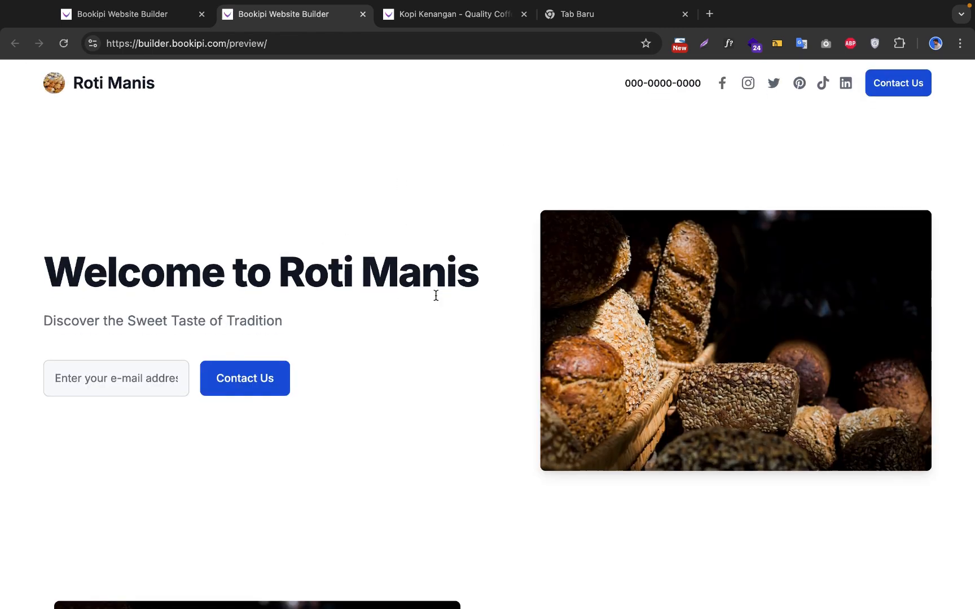
scroll(435, 295, "down", 20)
scroll(426, 273, "up", 3)
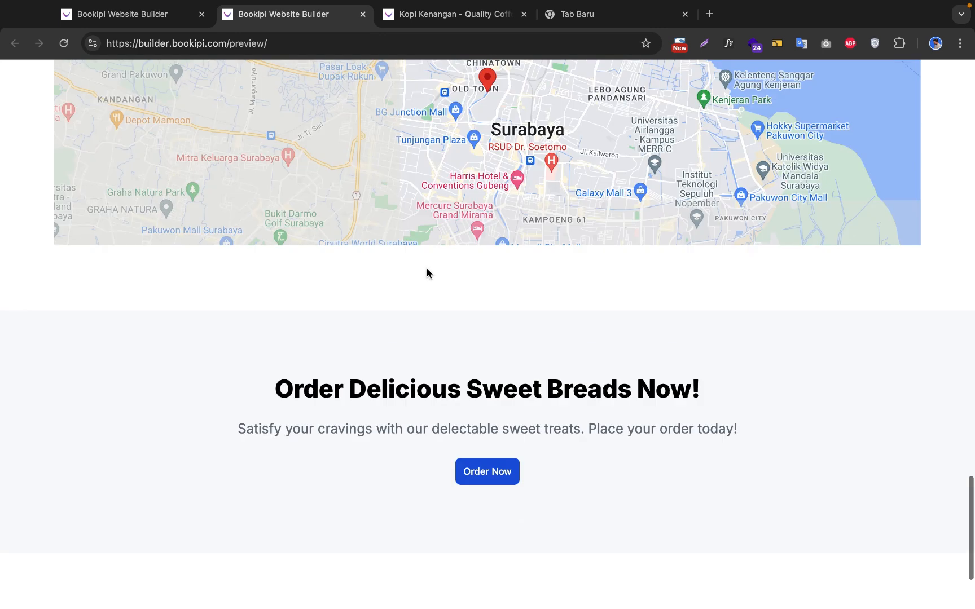
scroll(427, 268, "up", 20)
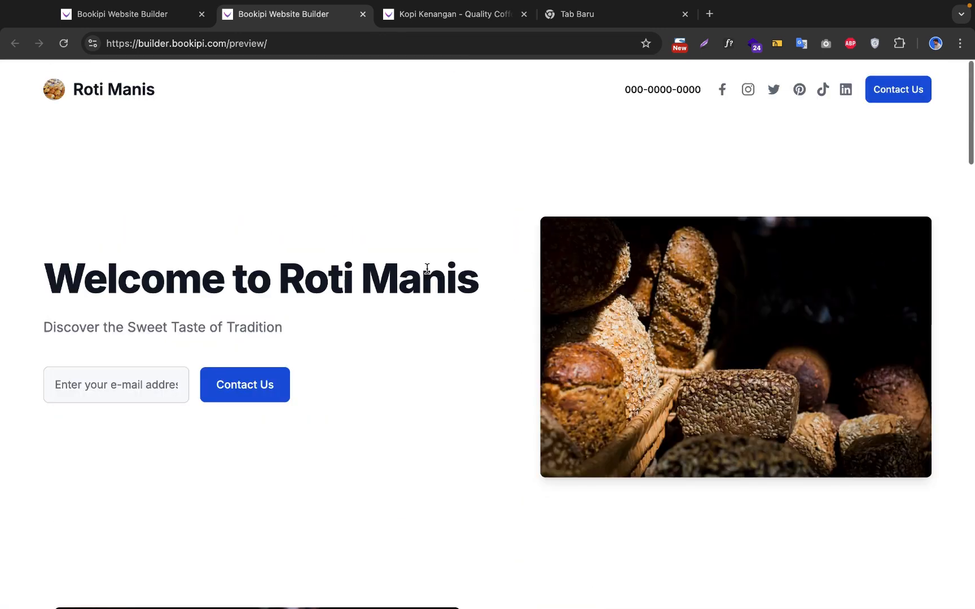
scroll(427, 268, "down", 10)
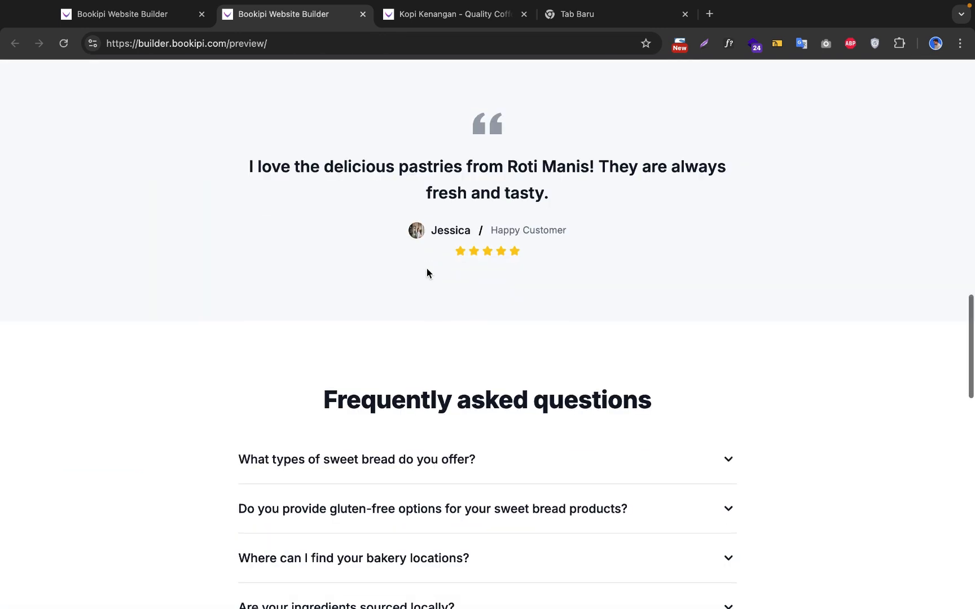
scroll(427, 268, "down", 5)
scroll(426, 268, "up", 10)
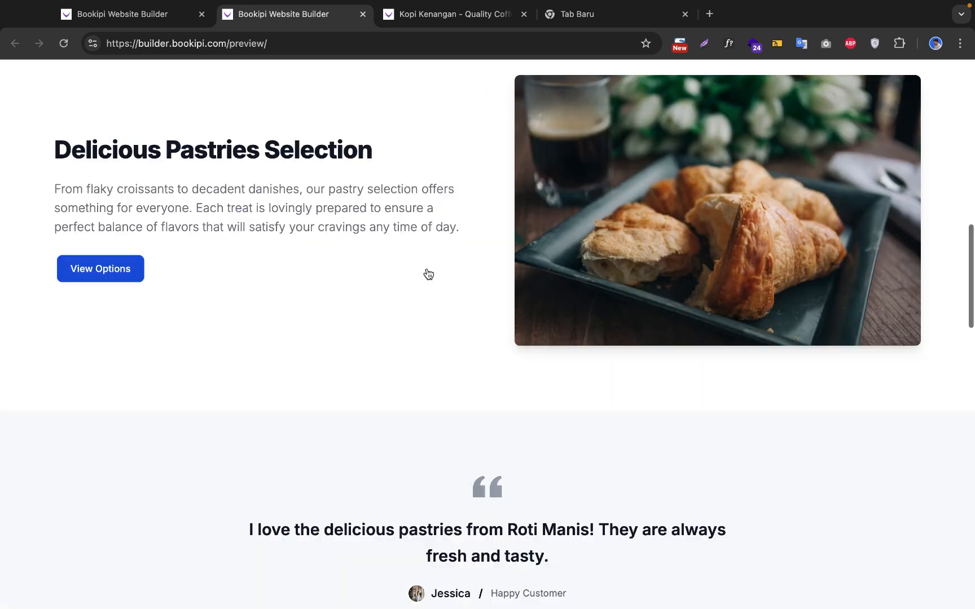
scroll(428, 274, "up", 10)
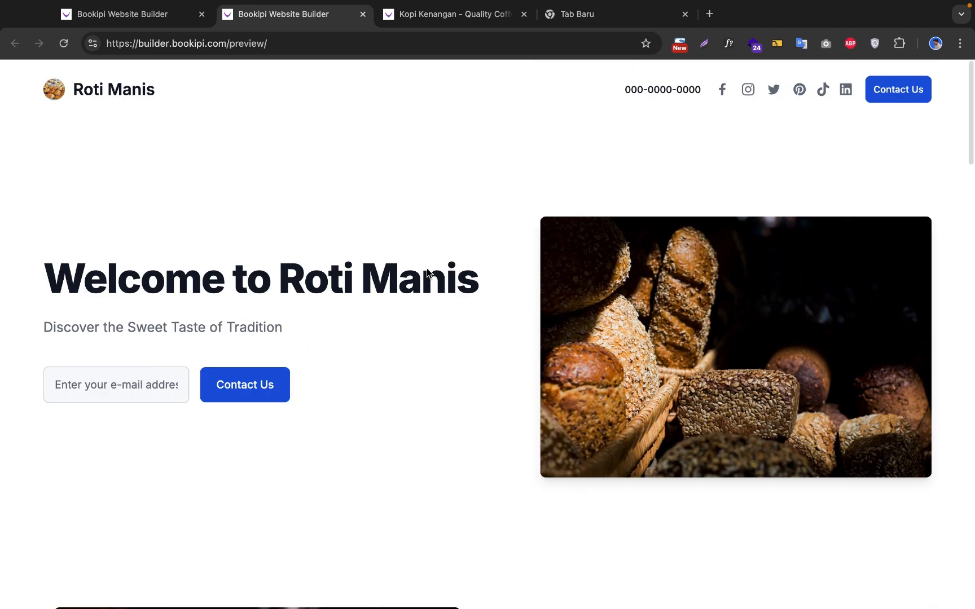
Examine the preview's welcome, bread, pastries, testimonial and FAQ sections in turn, and go back to the header
scroll(427, 269, "down", 1)
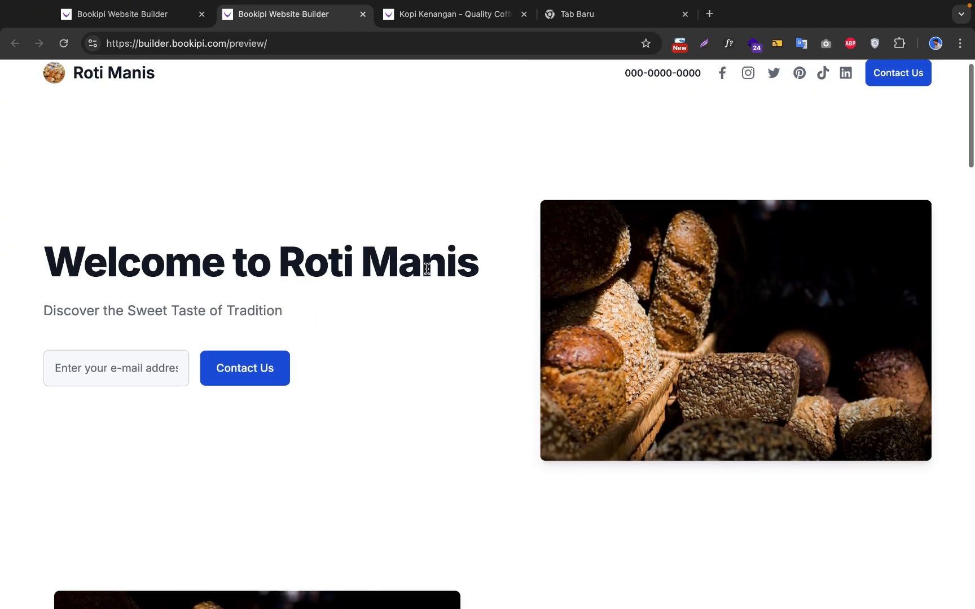
scroll(427, 269, "up", 1)
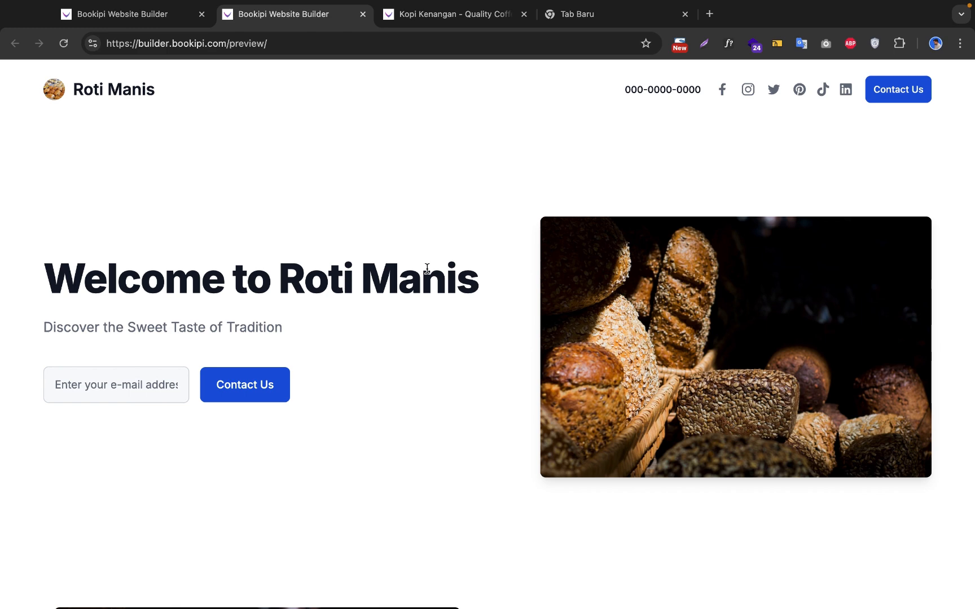
scroll(427, 269, "down", 1)
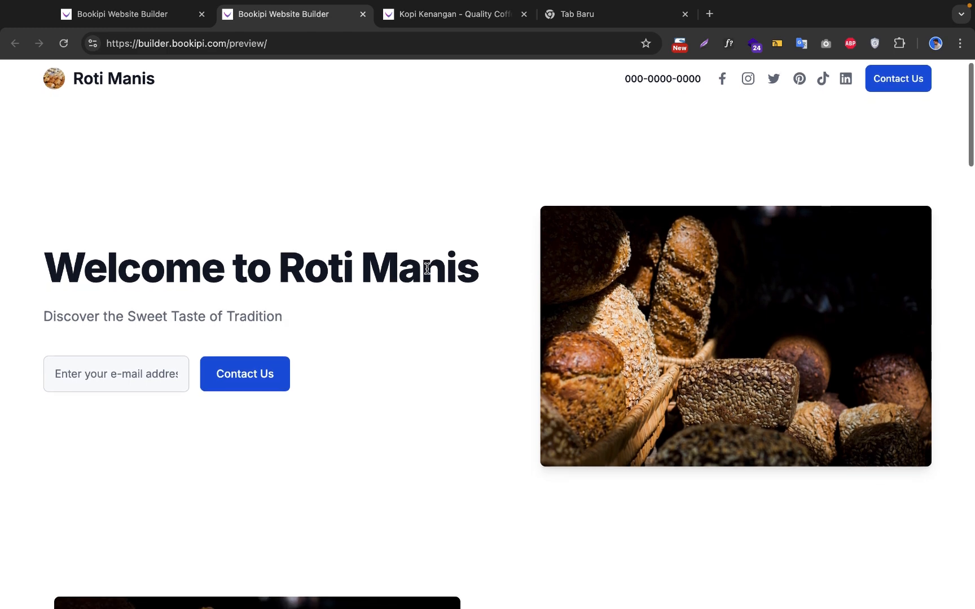
scroll(427, 270, "down", 5)
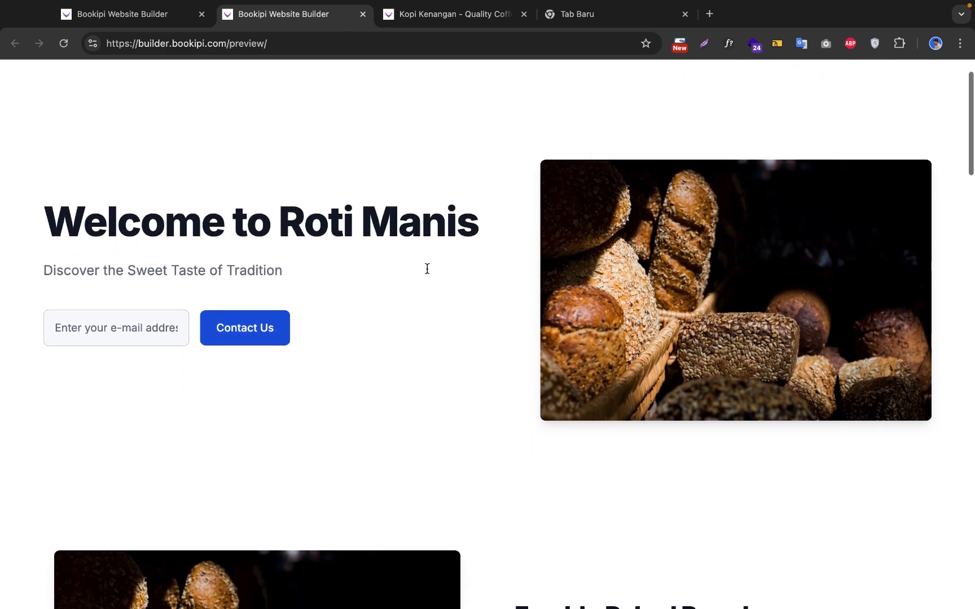
scroll(427, 273, "down", 4)
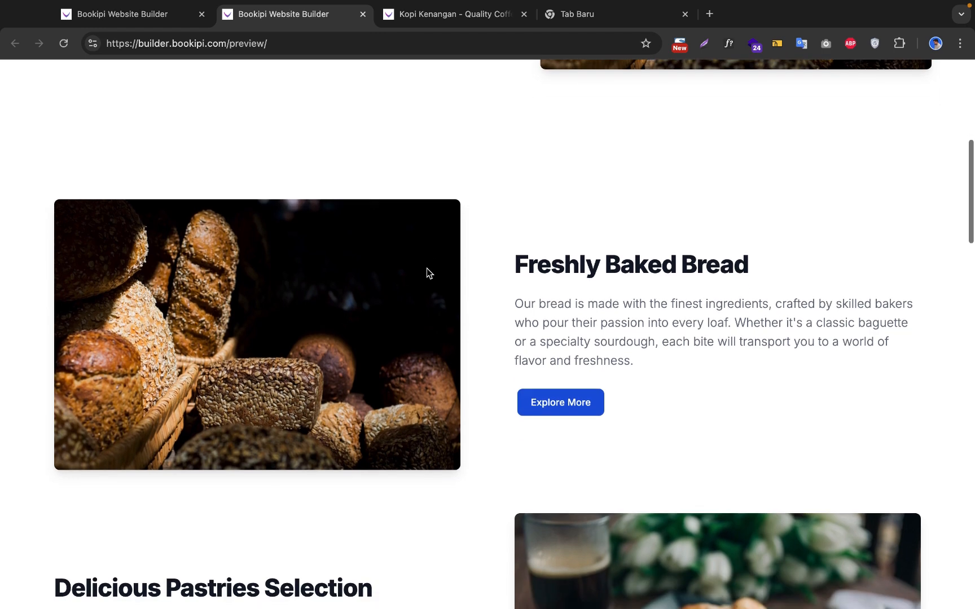
scroll(426, 273, "down", 4)
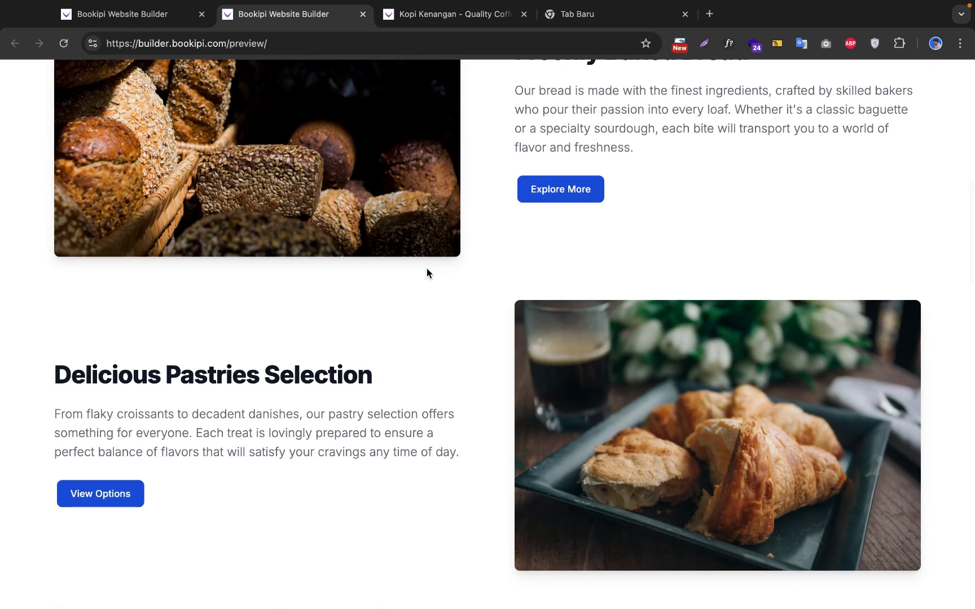
scroll(426, 273, "down", 2)
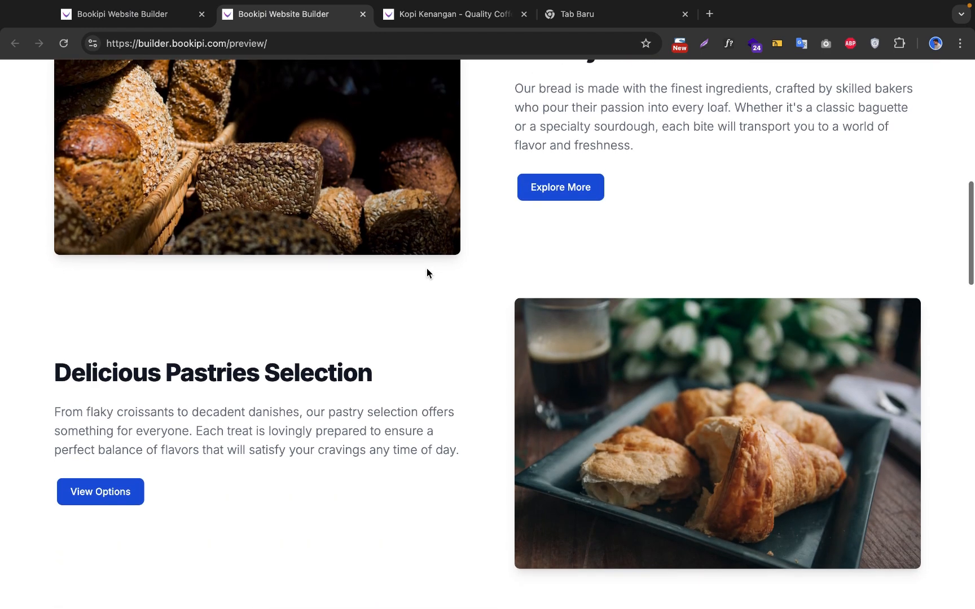
scroll(427, 273, "down", 6)
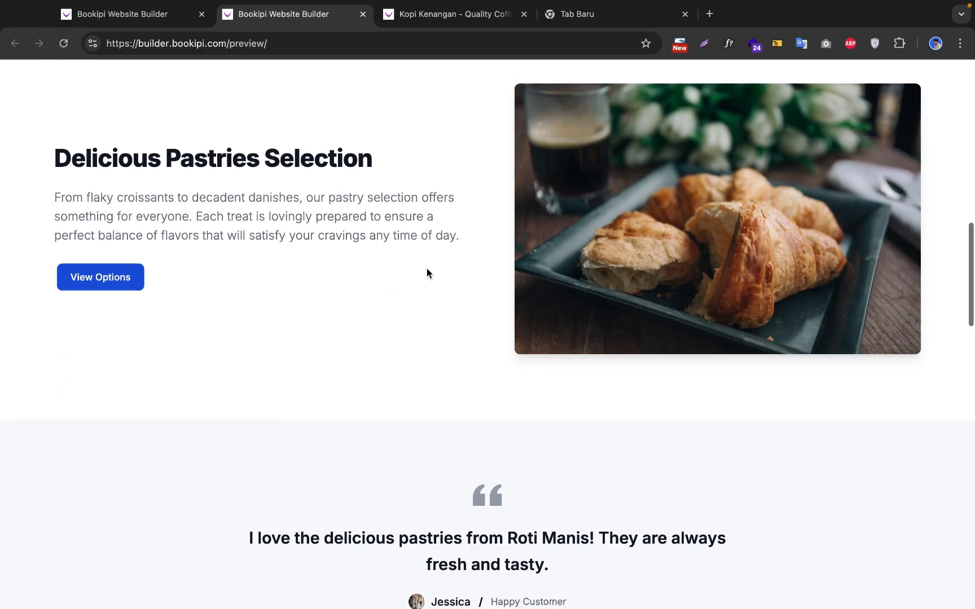
scroll(426, 273, "down", 5)
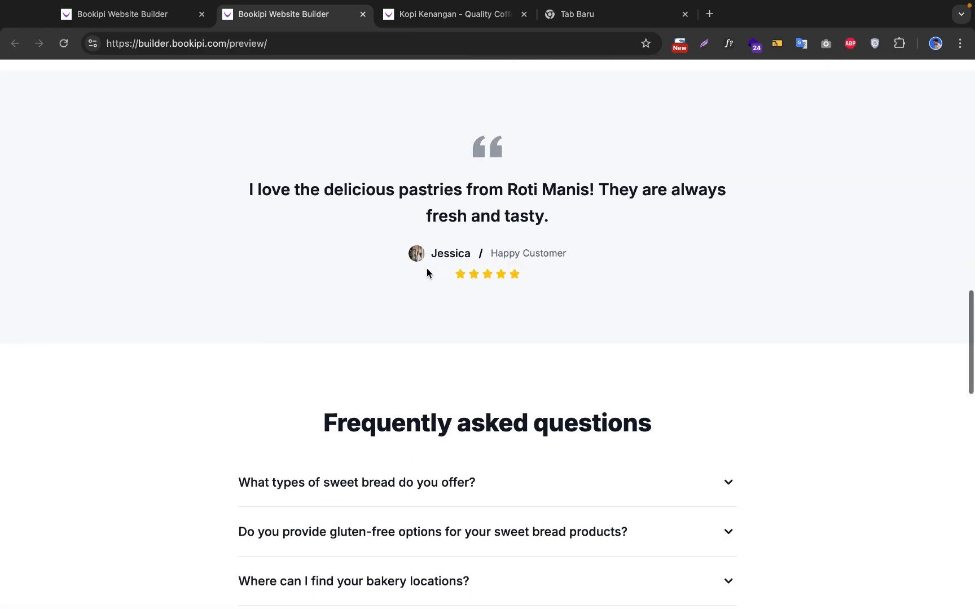
scroll(427, 273, "down", 5)
scroll(429, 272, "up", 20)
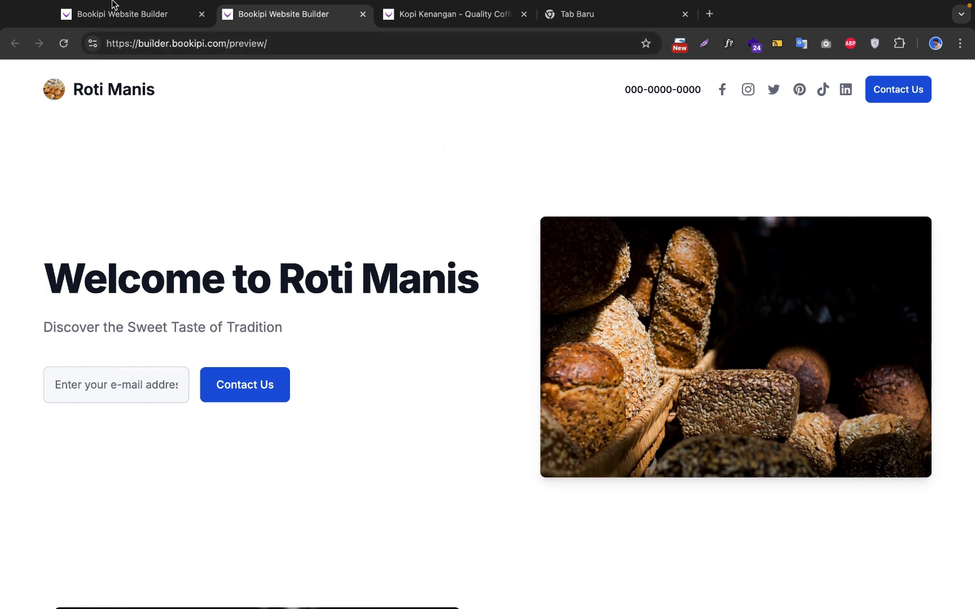
Publish the Roti Manis website from the editor and copy its public URL
left_click(151, 35)
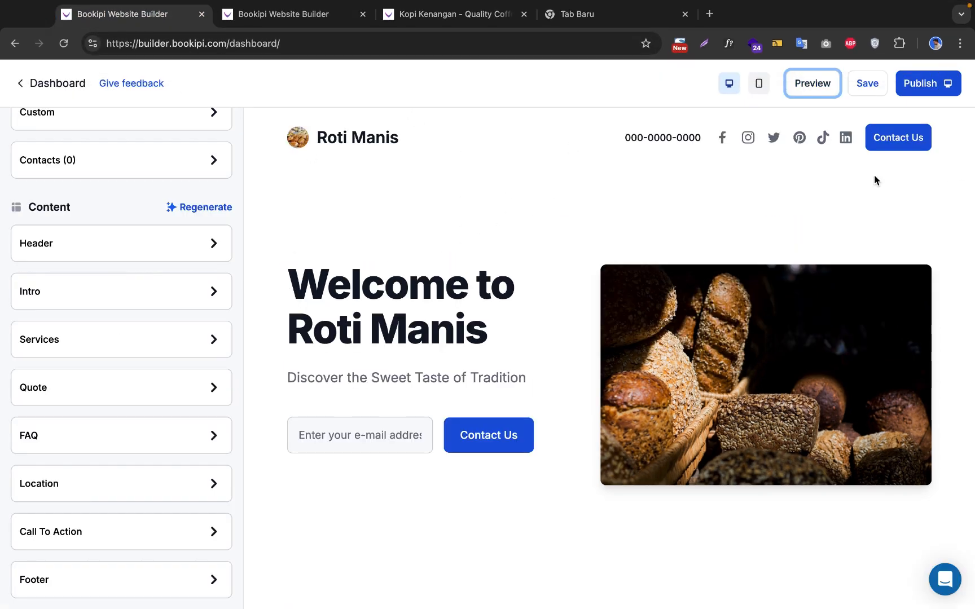
left_click(931, 90)
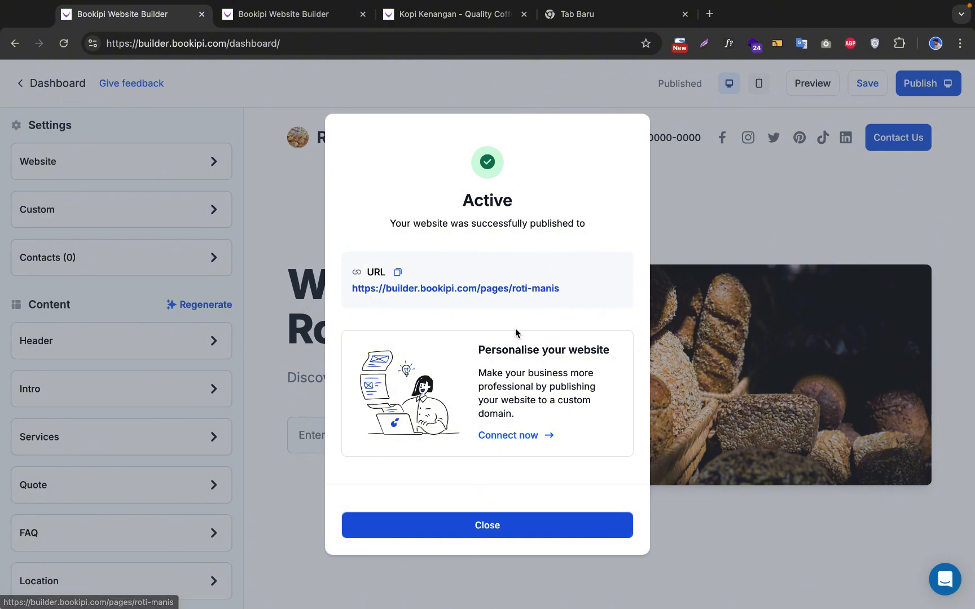
left_click(399, 274)
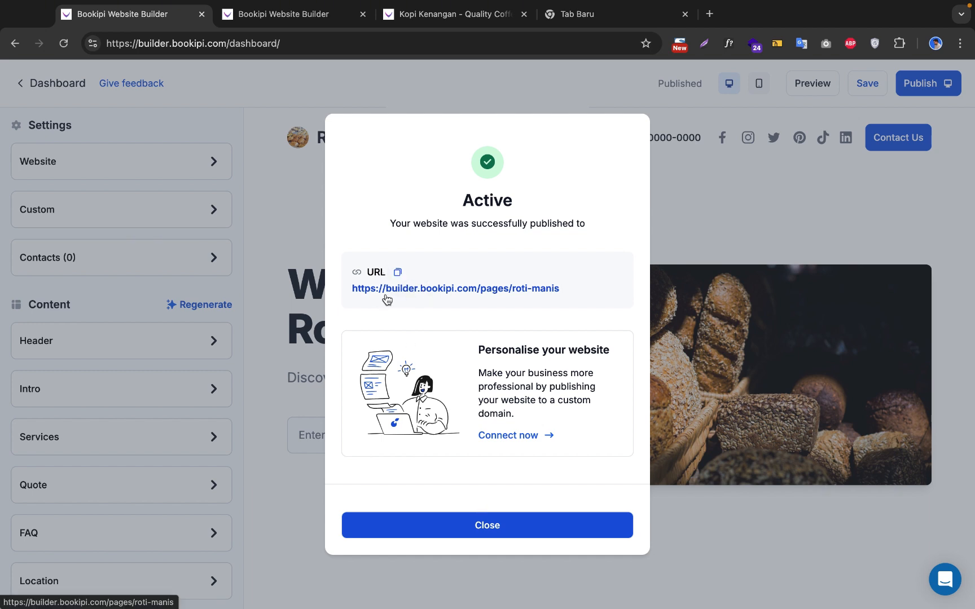
View the AI Web Builder Pro upgrade offer for connecting a custom domain, and close it along with the publish dialog
left_click(508, 437)
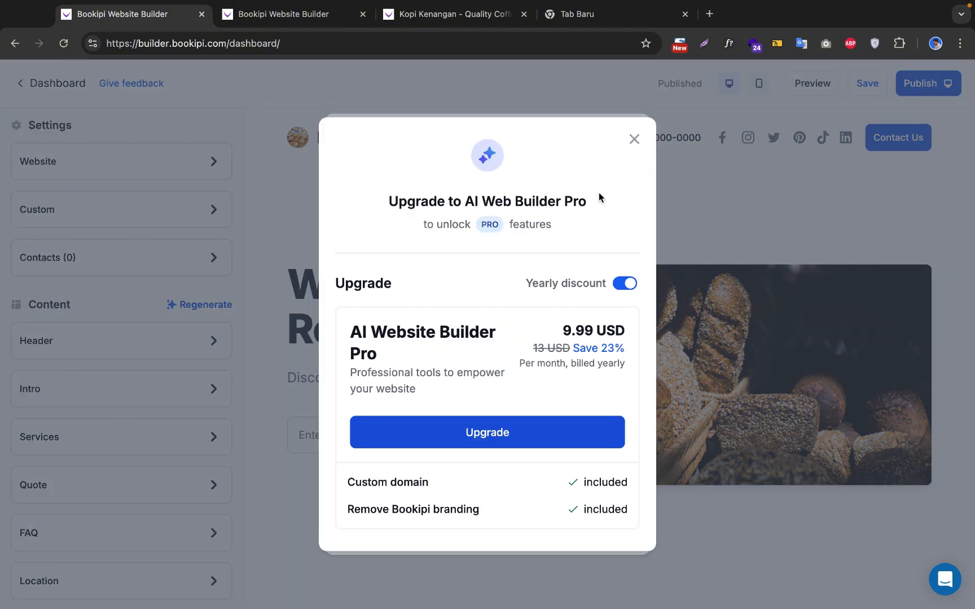
left_click(635, 141)
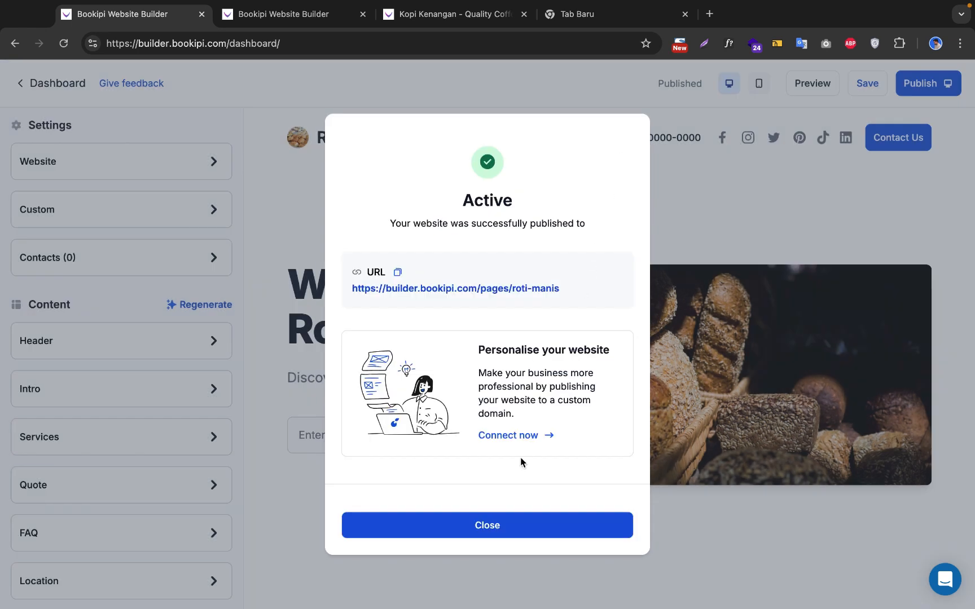
left_click(472, 534)
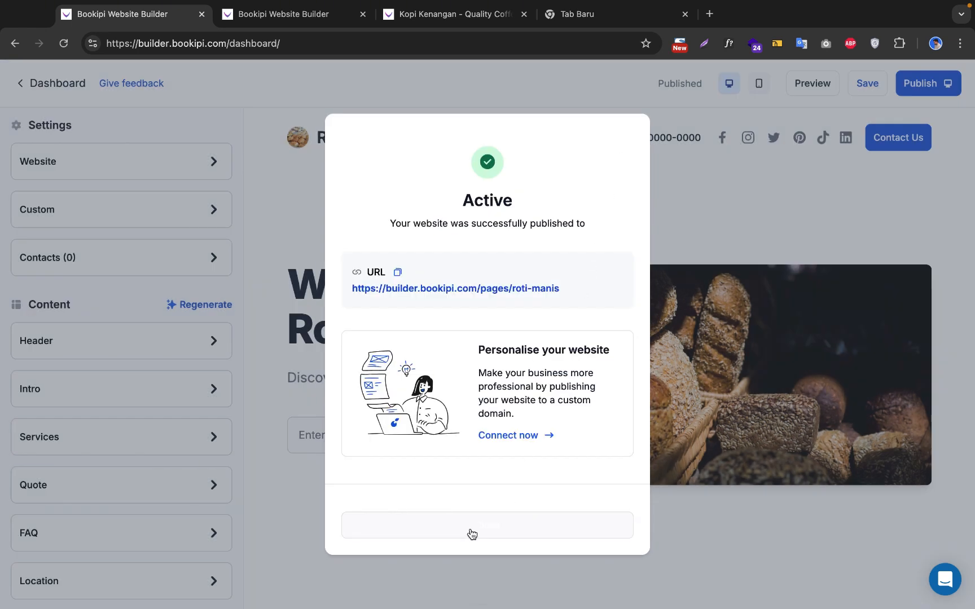
left_click(472, 534)
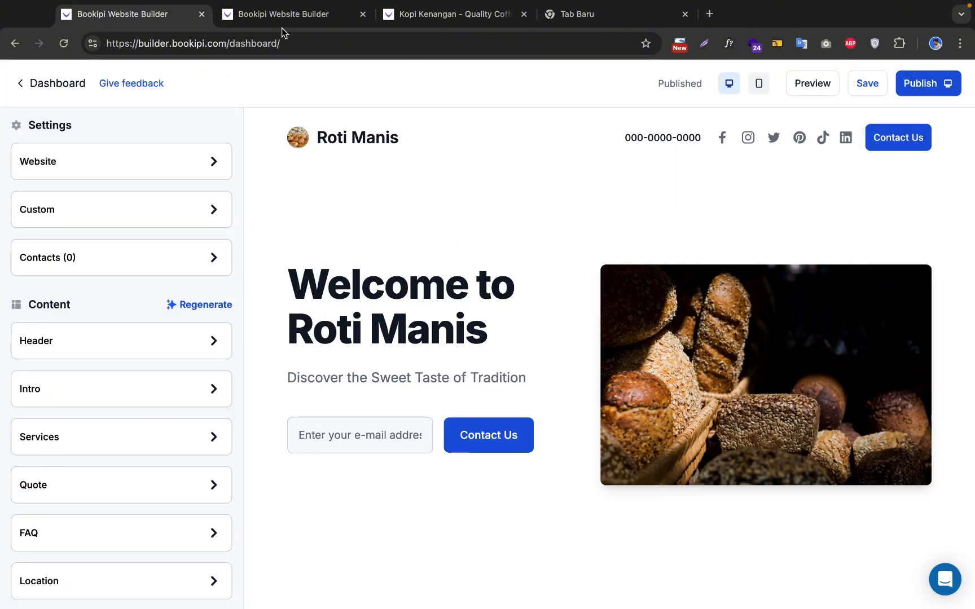
left_click(422, 18)
left_click(333, 20)
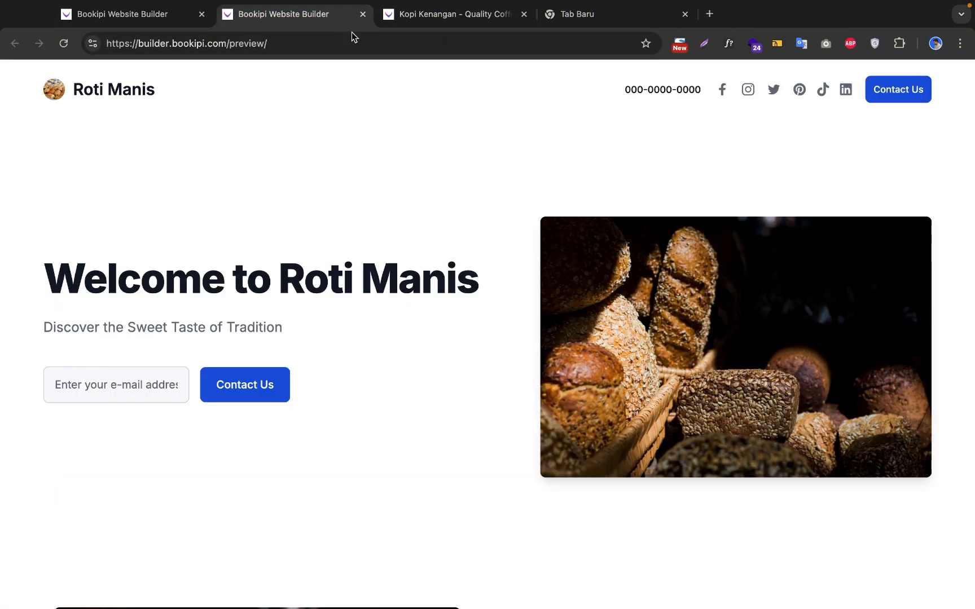
left_click(352, 34)
key("ctrl+v")
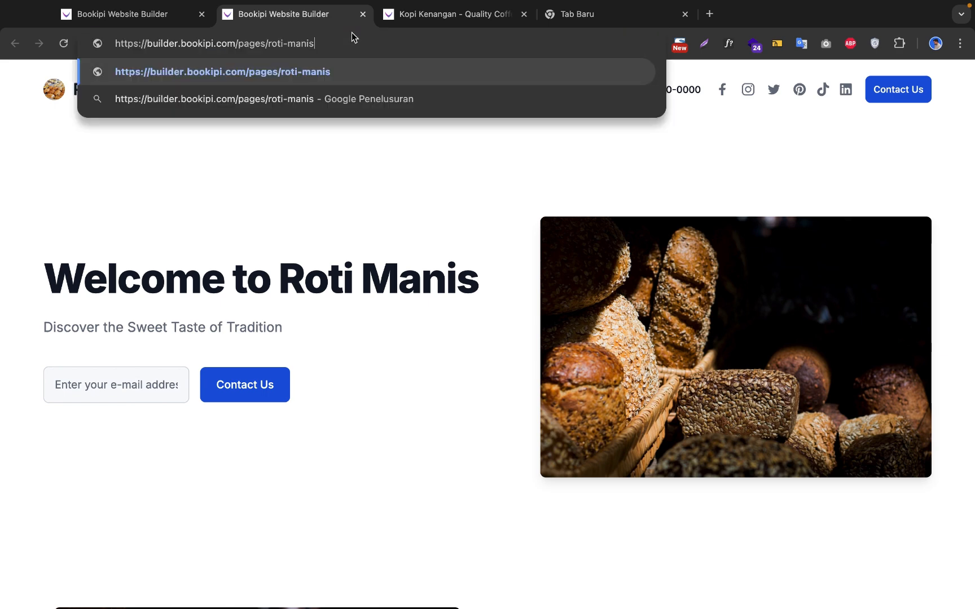
key("Return")
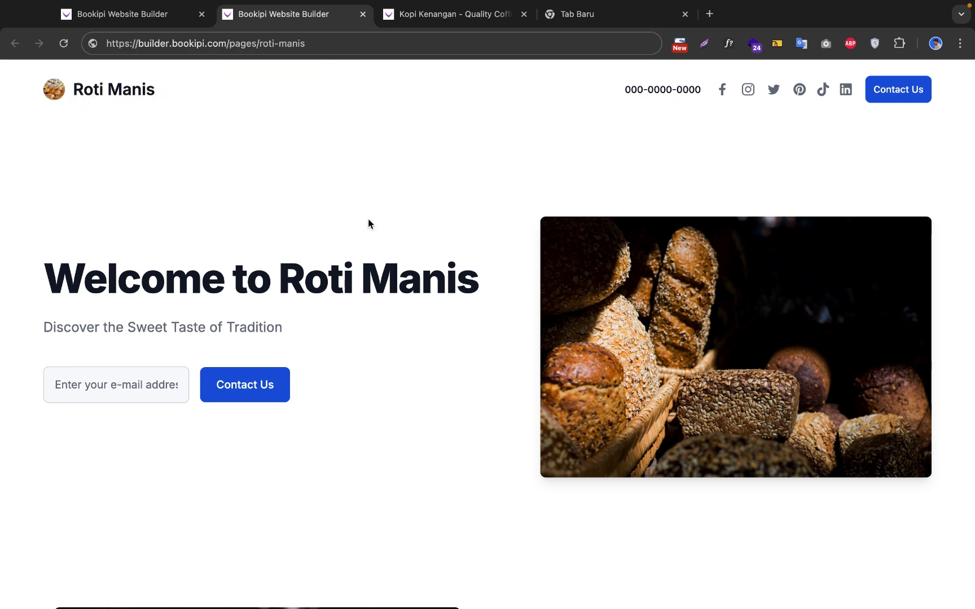
Close all the other browser tabs and look through the published Roti Manis page down to its footer
left_click(202, 14)
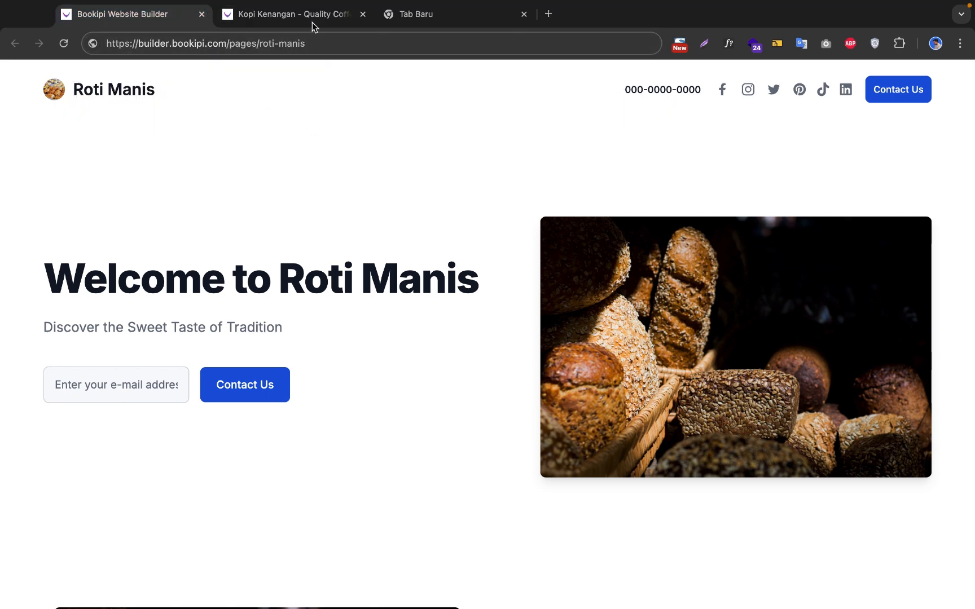
left_click(363, 14)
left_click(361, 14)
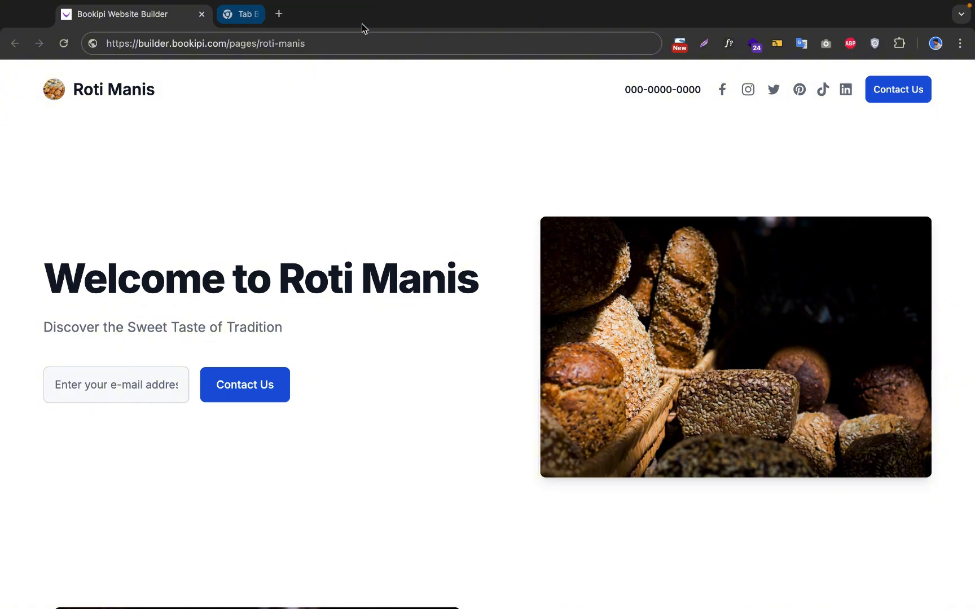
scroll(394, 339, "down", 10)
scroll(394, 337, "down", 15)
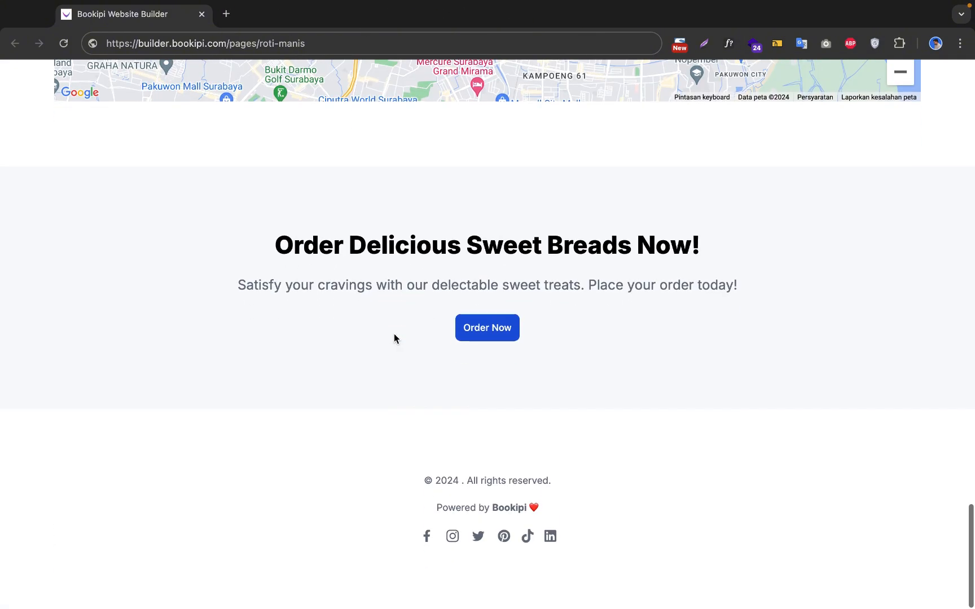
Go back to the welcome section of the published Roti Manis page and check the page's public address
scroll(394, 337, "up", 10)
scroll(394, 337, "up", 15)
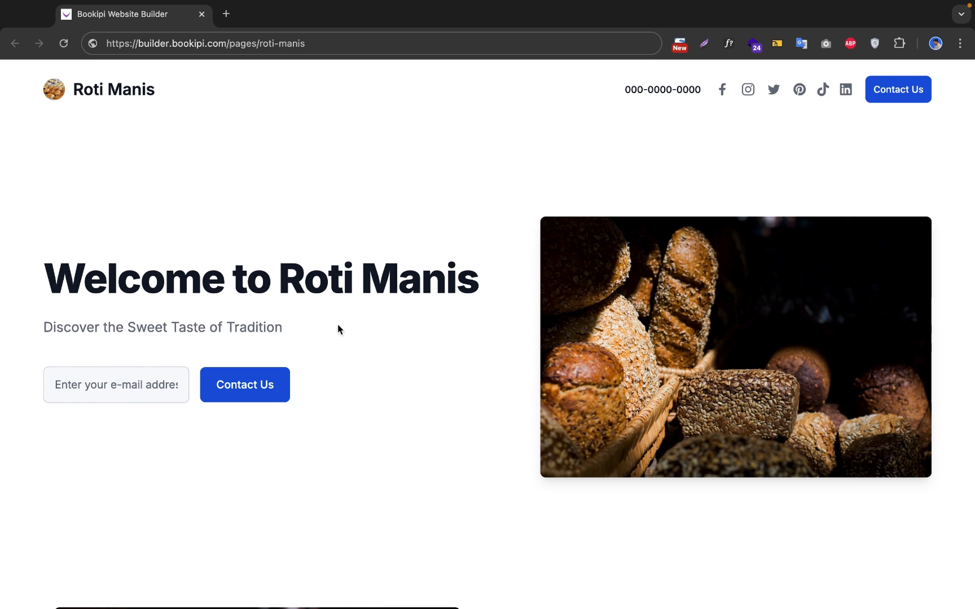
left_click(113, 48)
left_click(274, 152)
Look over the published page's welcome banner, Freshly Baked Bread and Delicious Pastries Selection sections, ending at the page header
scroll(313, 209, "down", 2)
scroll(313, 208, "up", 2)
scroll(325, 221, "down", 4)
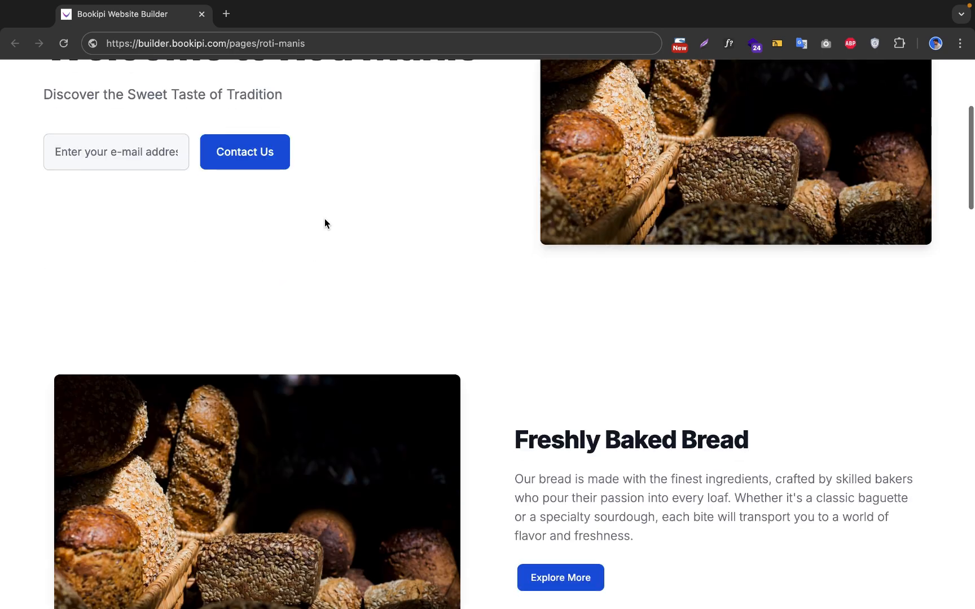
scroll(324, 222, "down", 2)
scroll(325, 222, "up", 6)
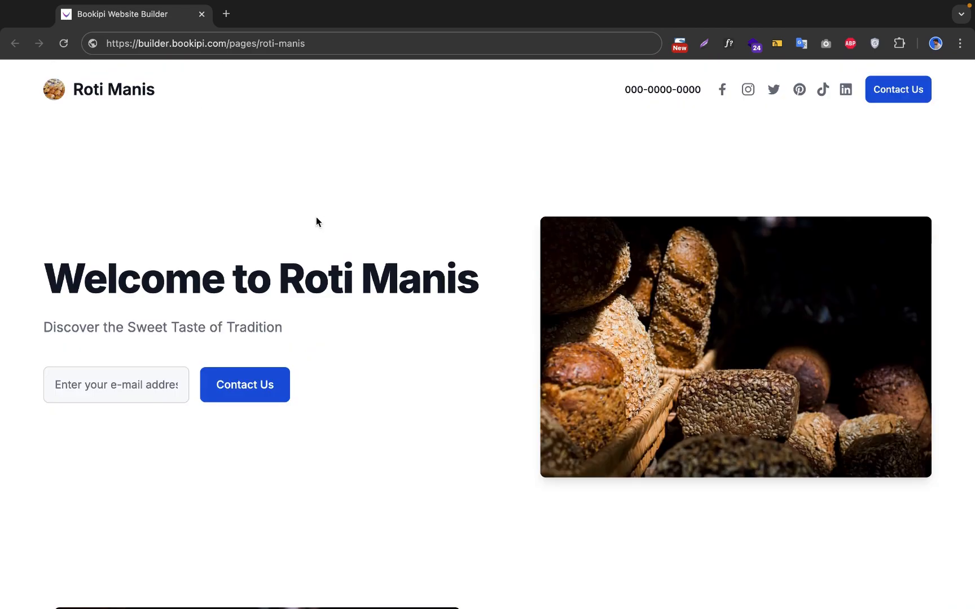
scroll(333, 191, "down", 10)
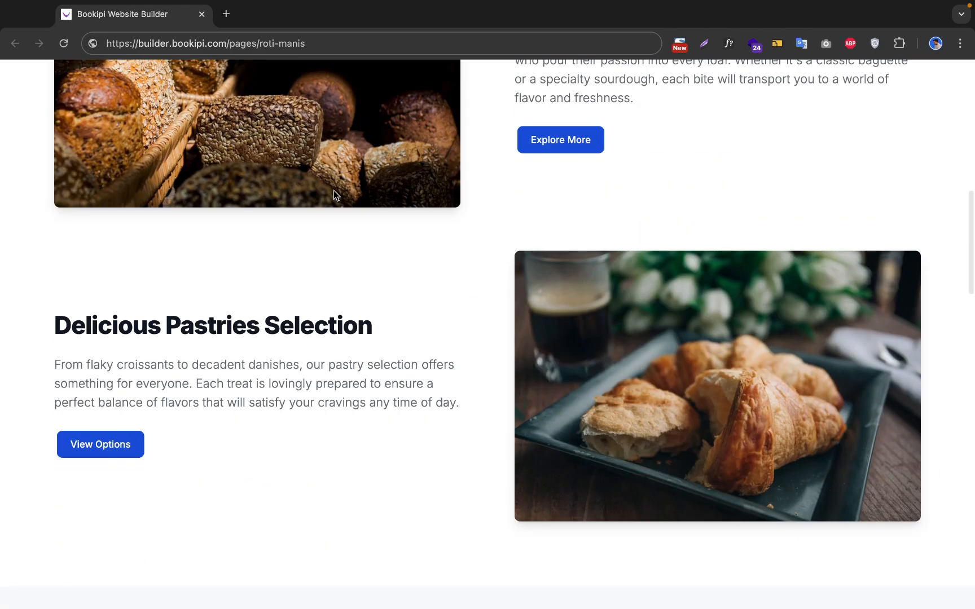
scroll(333, 195, "down", 3)
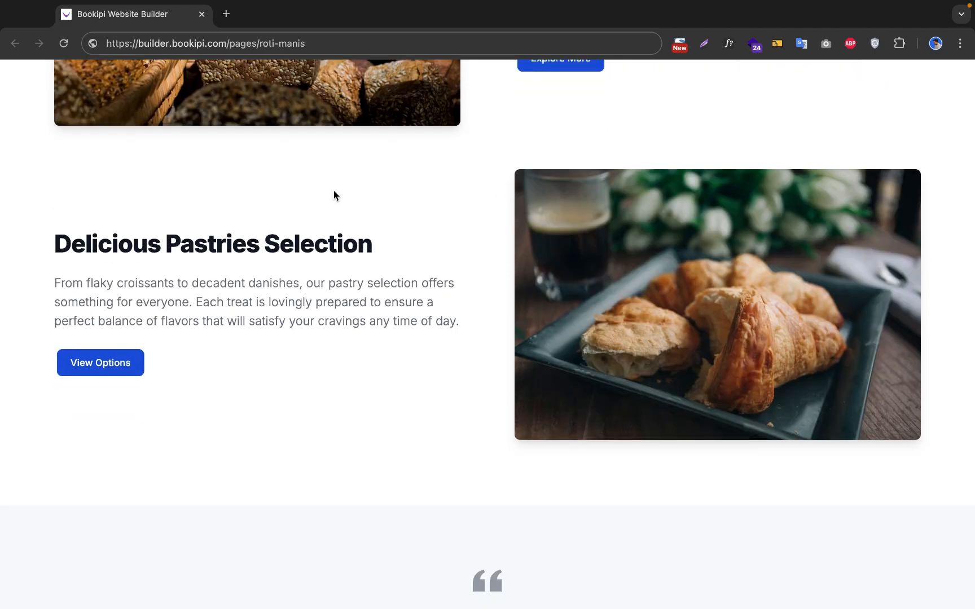
scroll(348, 215, "down", 2)
scroll(347, 215, "up", 15)
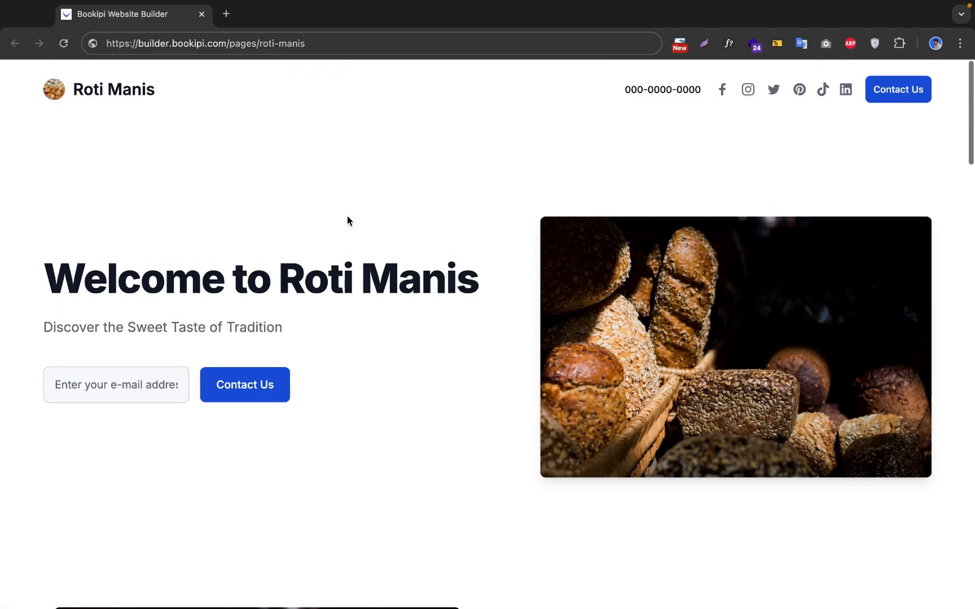